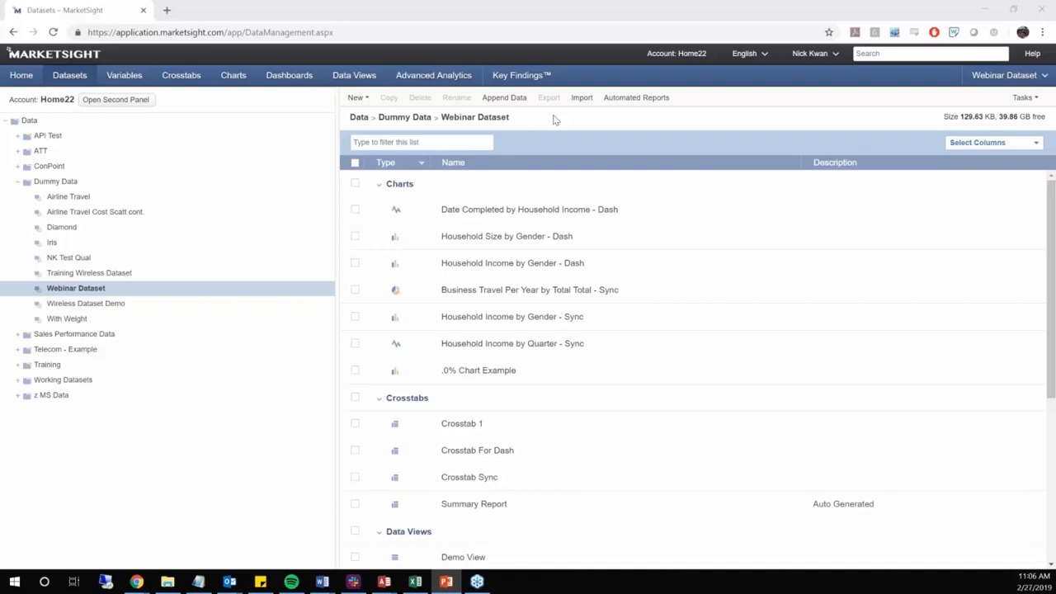
Look through the variables list in a second browser tab and view the dialog for creating weight variables
{"action": "middle_click", "coordinate": [129, 76]}
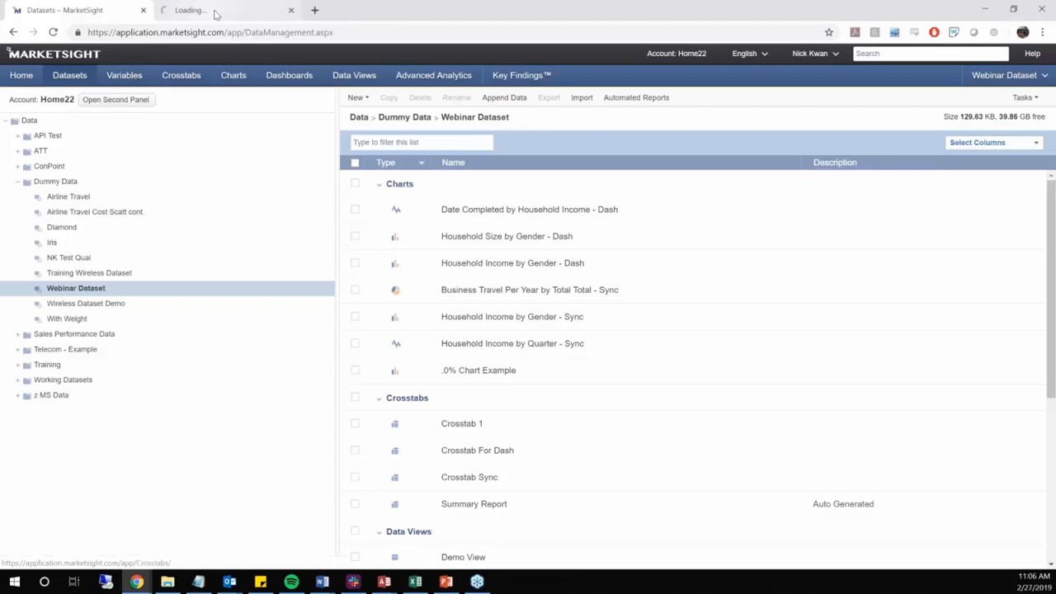
{"action": "left_click", "coordinate": [215, 12]}
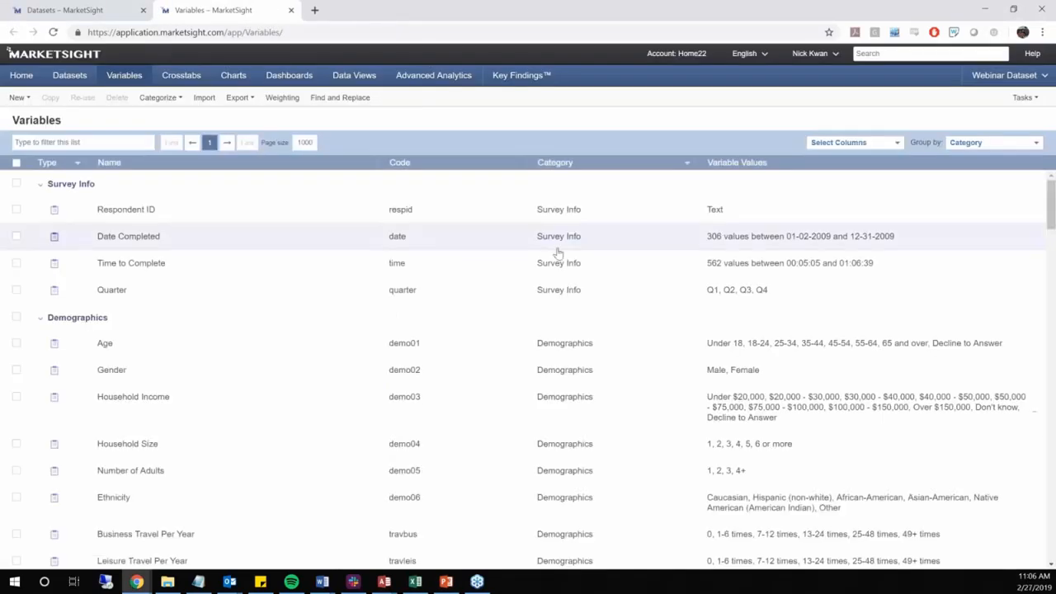
{"action": "scroll", "coordinate": [558, 254], "scroll_direction": "down", "scroll_amount": 15}
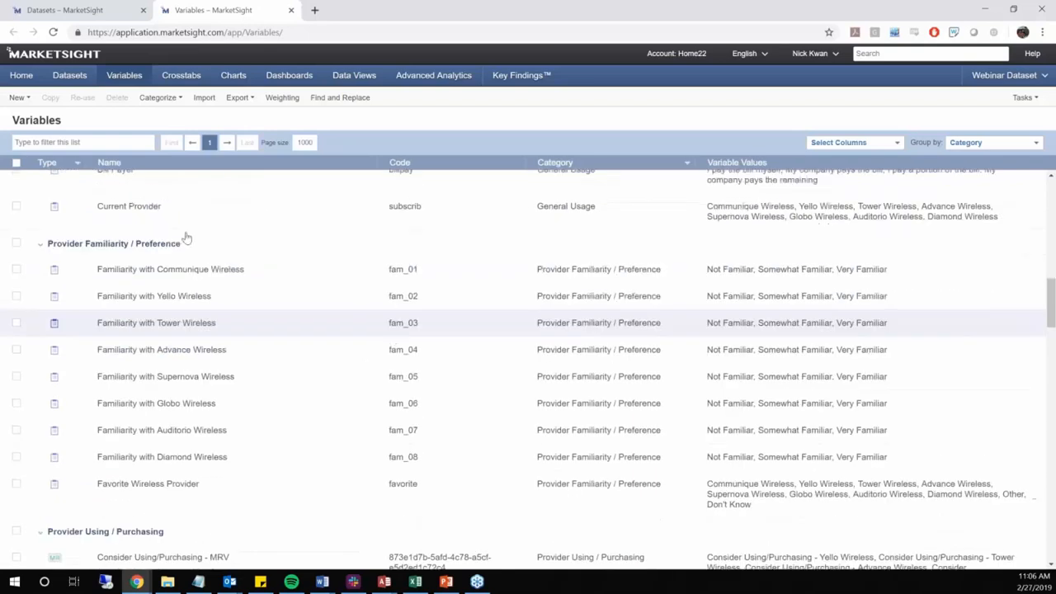
{"action": "scroll", "coordinate": [388, 330], "scroll_direction": "down", "scroll_amount": 15}
{"action": "scroll", "coordinate": [347, 318], "scroll_direction": "down", "scroll_amount": 15}
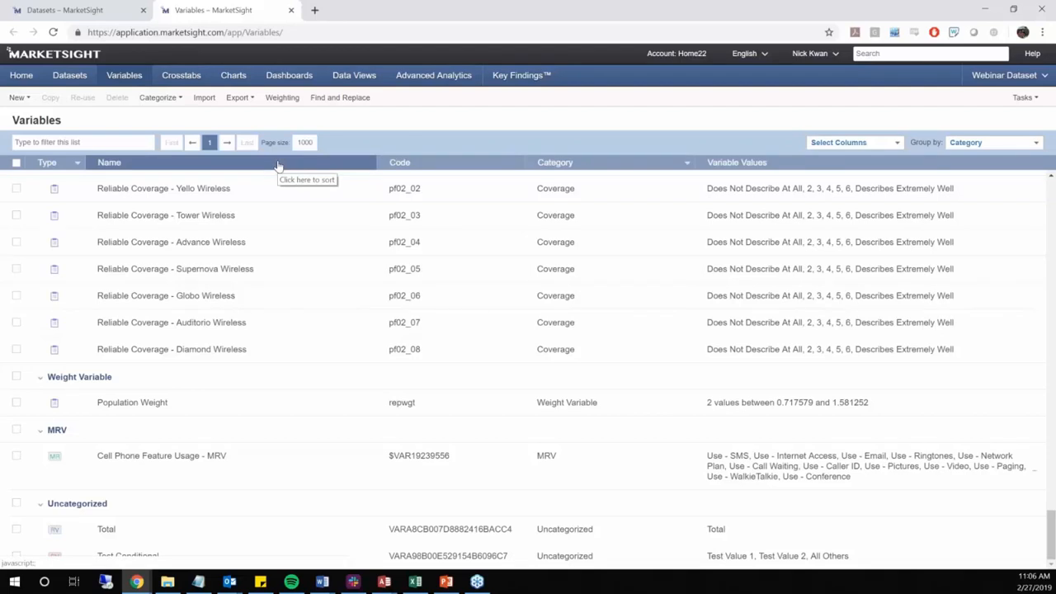
{"action": "left_click", "coordinate": [282, 98]}
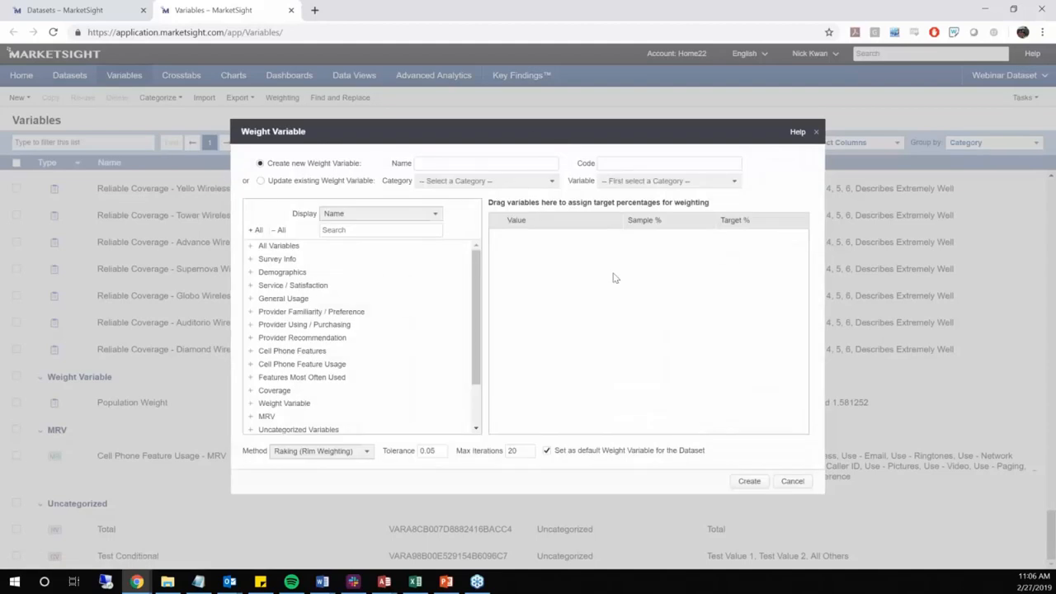
{"action": "left_click", "coordinate": [816, 133]}
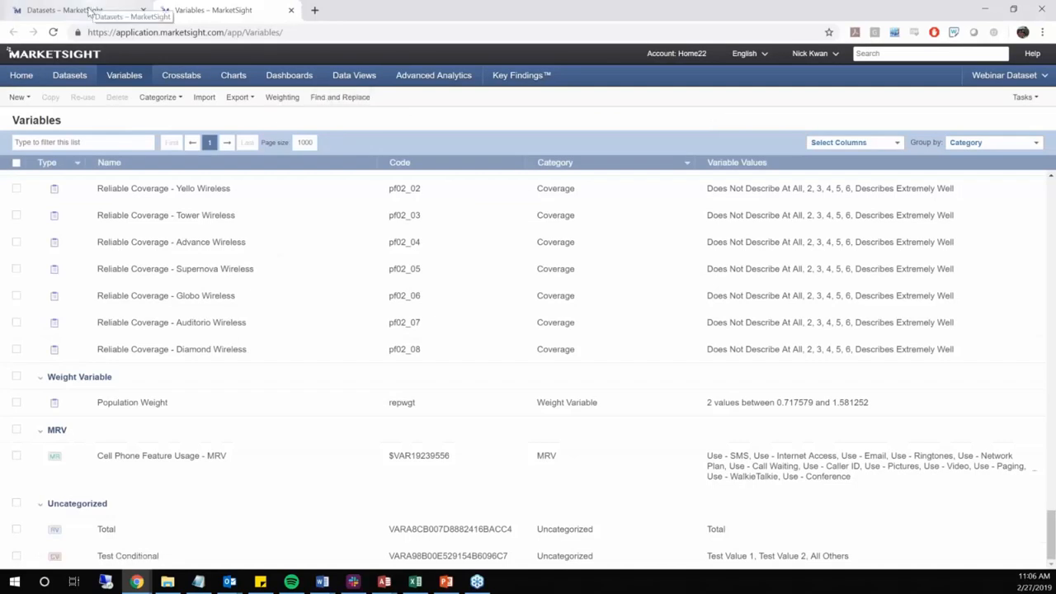
Return to the datasets page and open the weight and wave variable properties of Webinar Dataset
{"action": "left_click", "coordinate": [90, 11]}
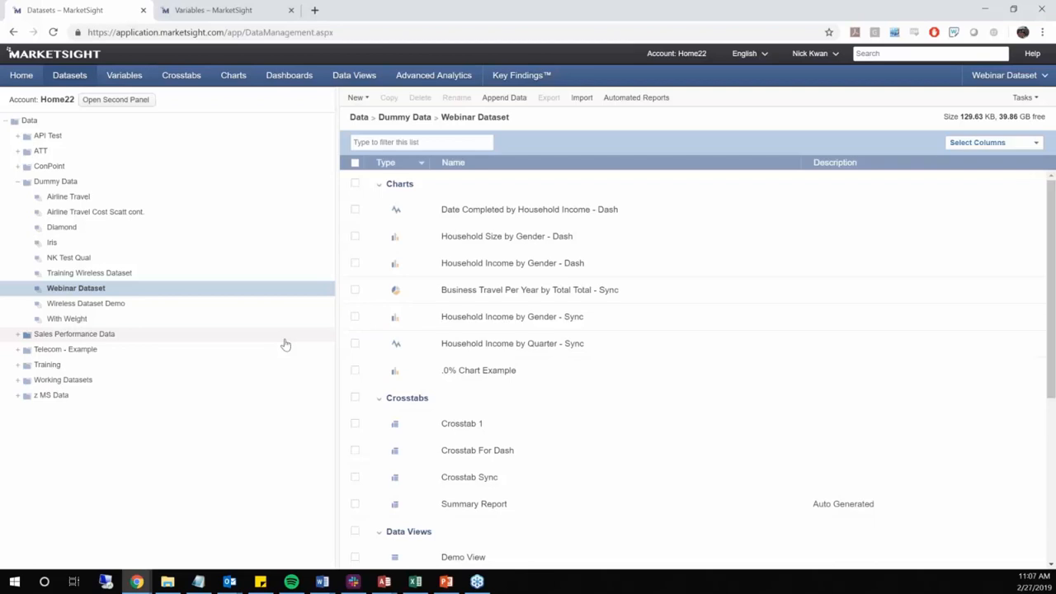
{"action": "left_click", "coordinate": [248, 291]}
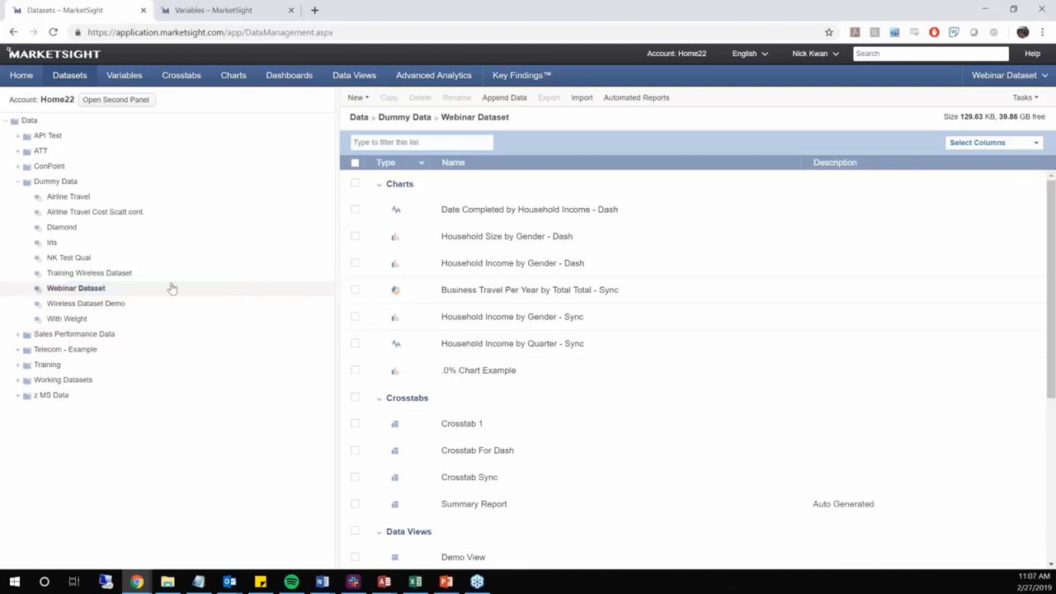
{"action": "right_click", "coordinate": [103, 290]}
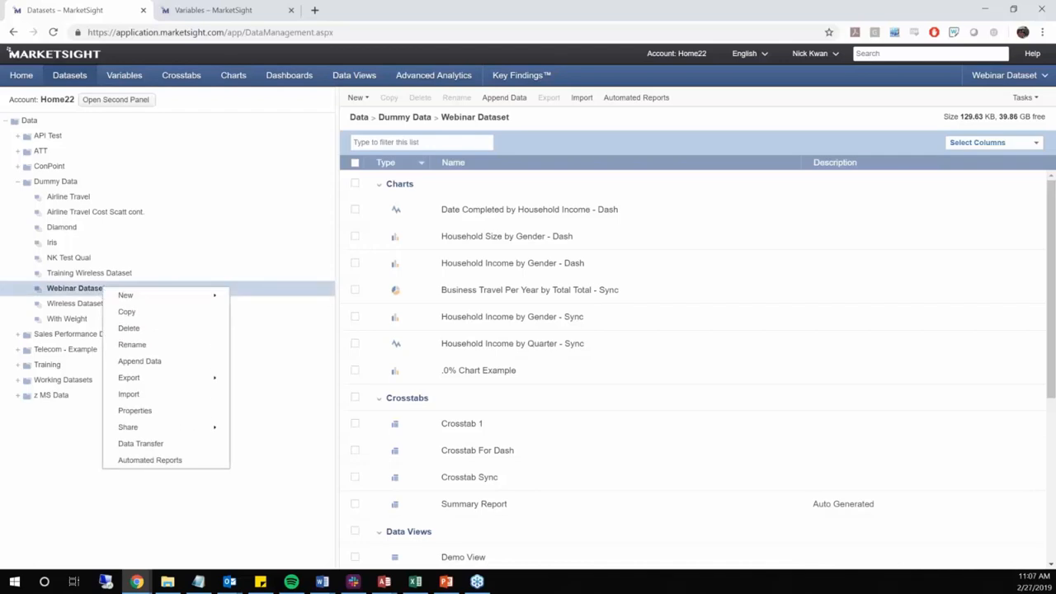
{"action": "left_click", "coordinate": [169, 412]}
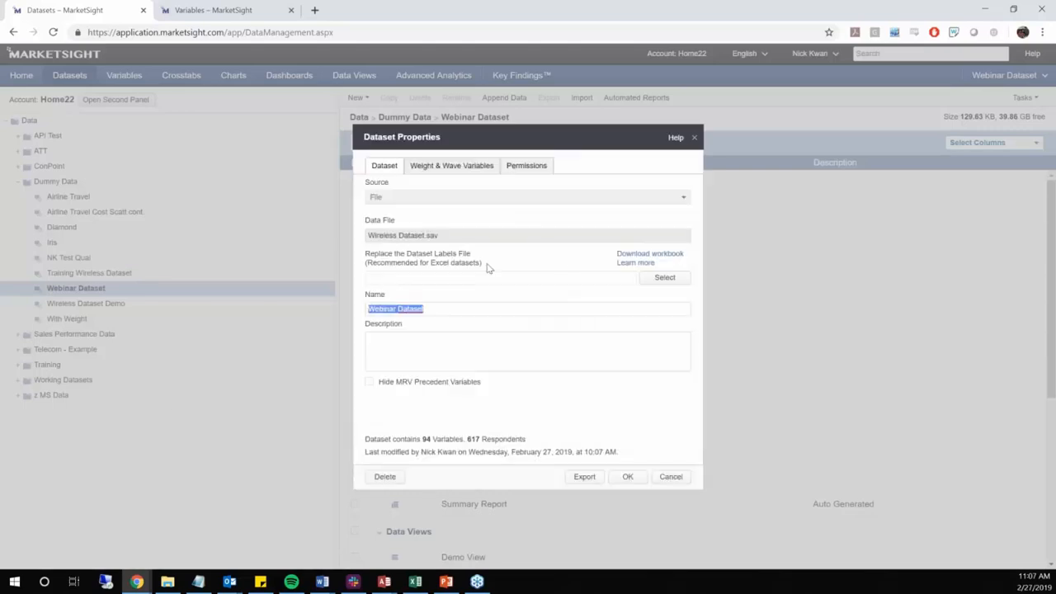
{"action": "left_click", "coordinate": [457, 168]}
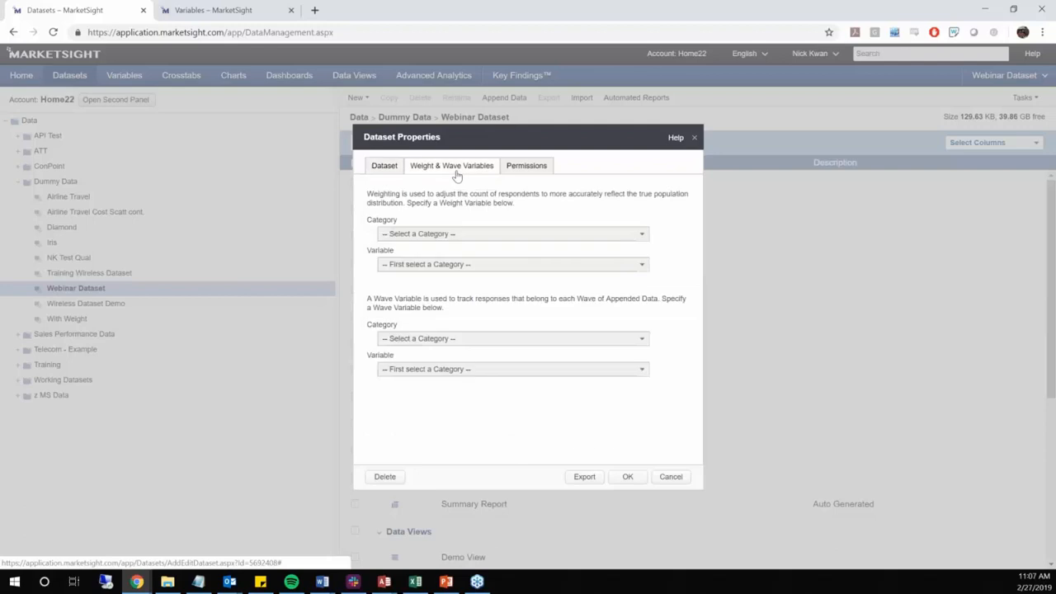
Set the dataset's weight variable to Population Weight from the Weight Variable category and save the properties
{"action": "left_click", "coordinate": [512, 234]}
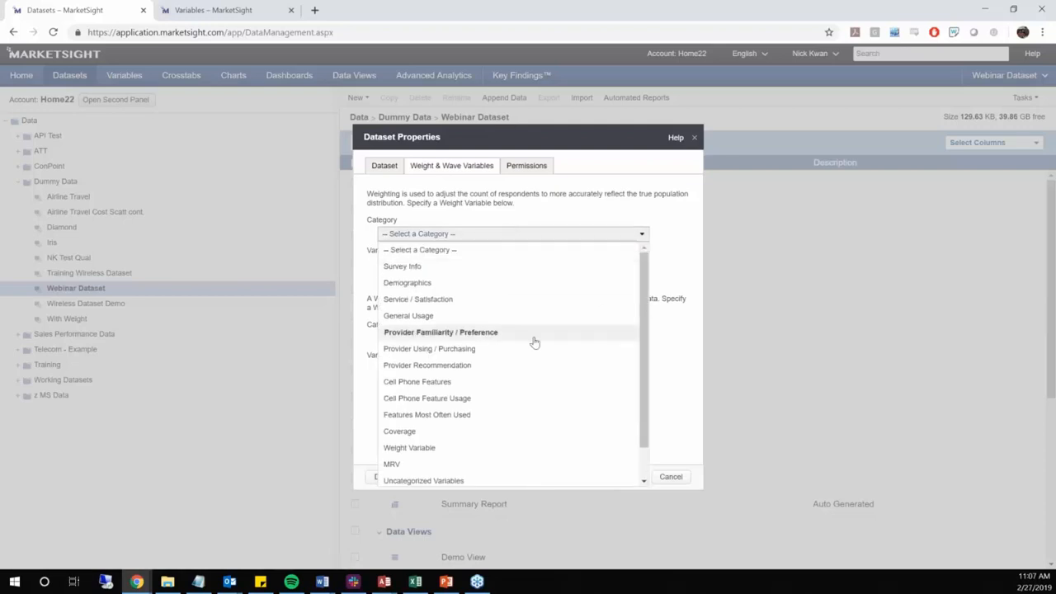
{"action": "scroll", "coordinate": [534, 342], "scroll_direction": "down", "scroll_amount": 1}
{"action": "left_click", "coordinate": [525, 412]}
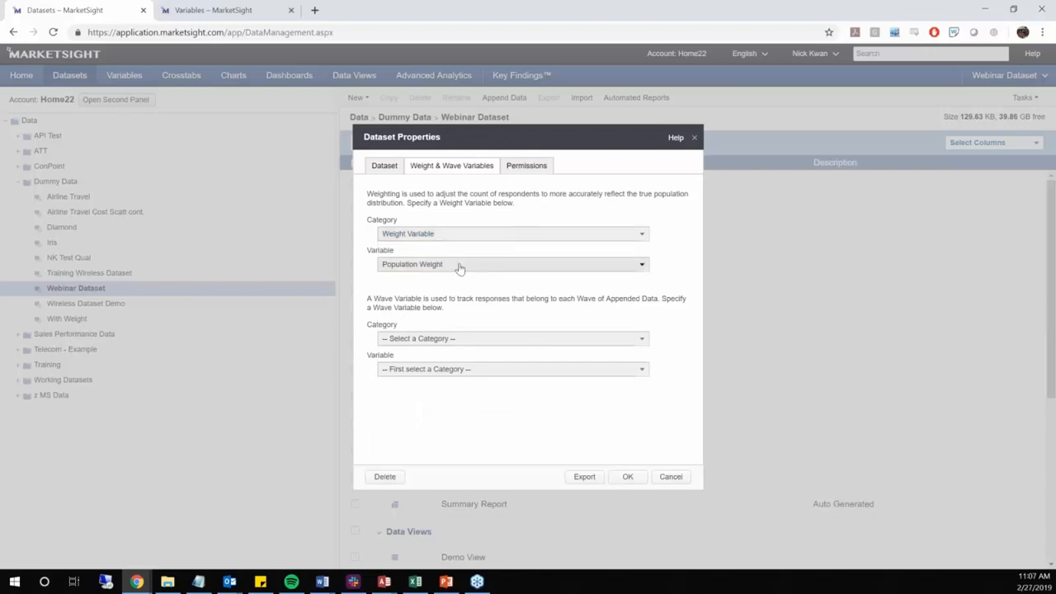
{"action": "left_click", "coordinate": [472, 266]}
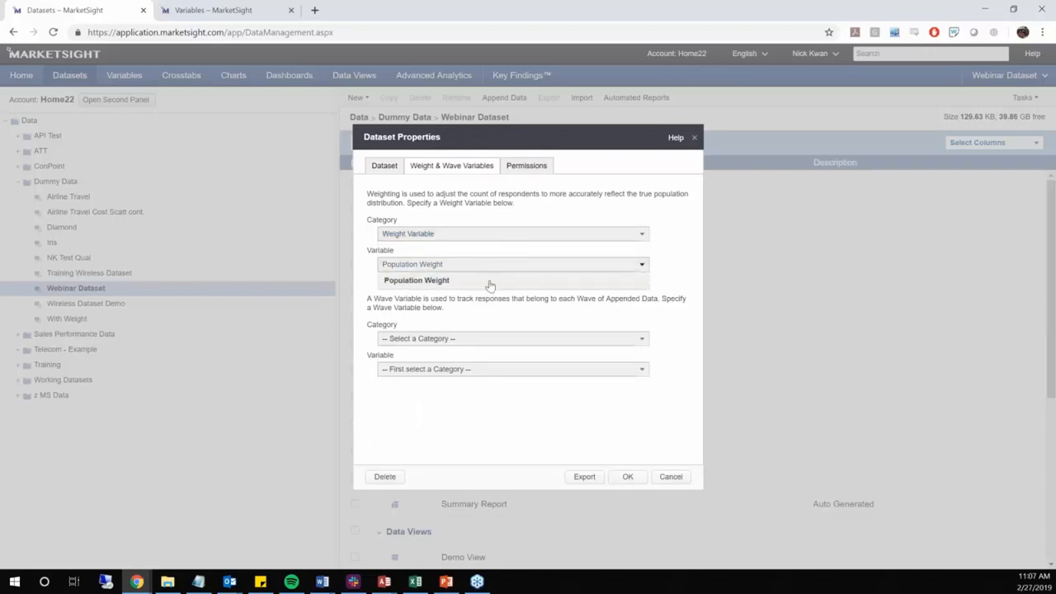
{"action": "left_click", "coordinate": [537, 285]}
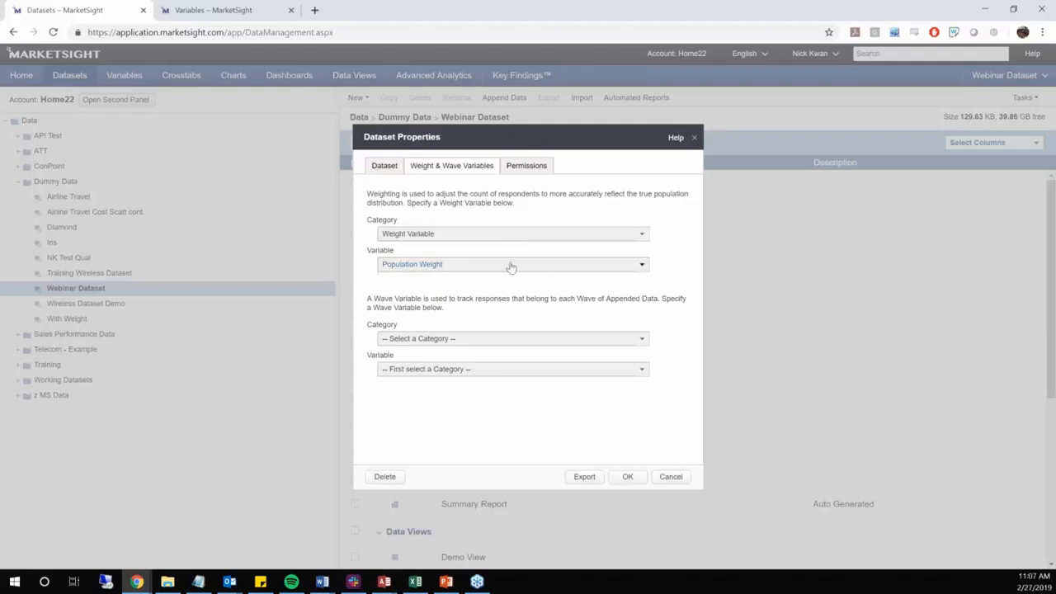
{"action": "left_click", "coordinate": [559, 235]}
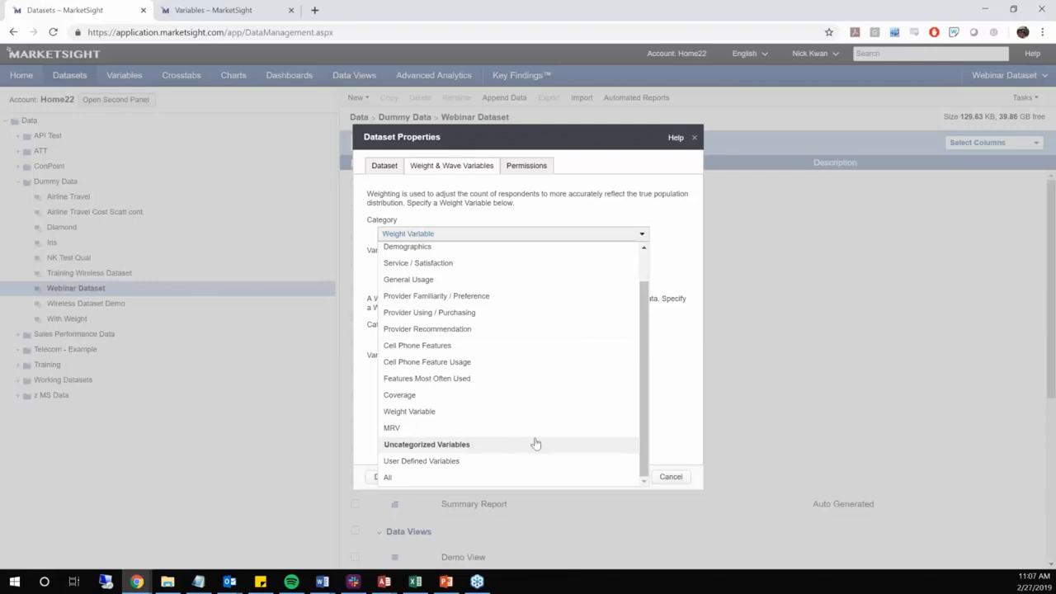
{"action": "left_click", "coordinate": [688, 347]}
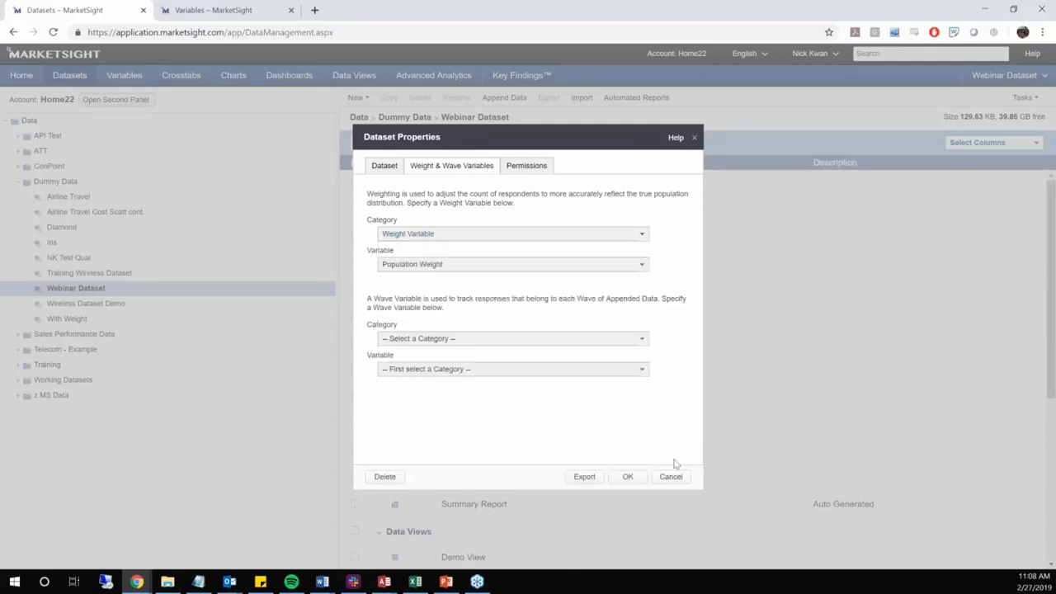
{"action": "left_click", "coordinate": [628, 477]}
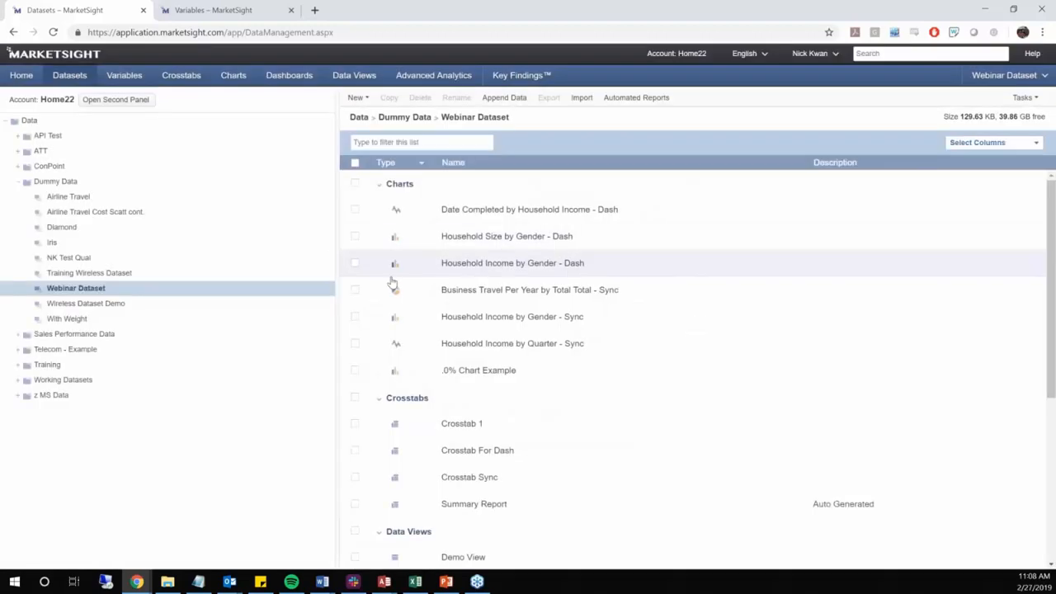
Close the extra browser tab and view the weighted statistics of the Gender variable in the variables list
{"action": "left_click", "coordinate": [321, 289]}
{"action": "left_click", "coordinate": [291, 10]}
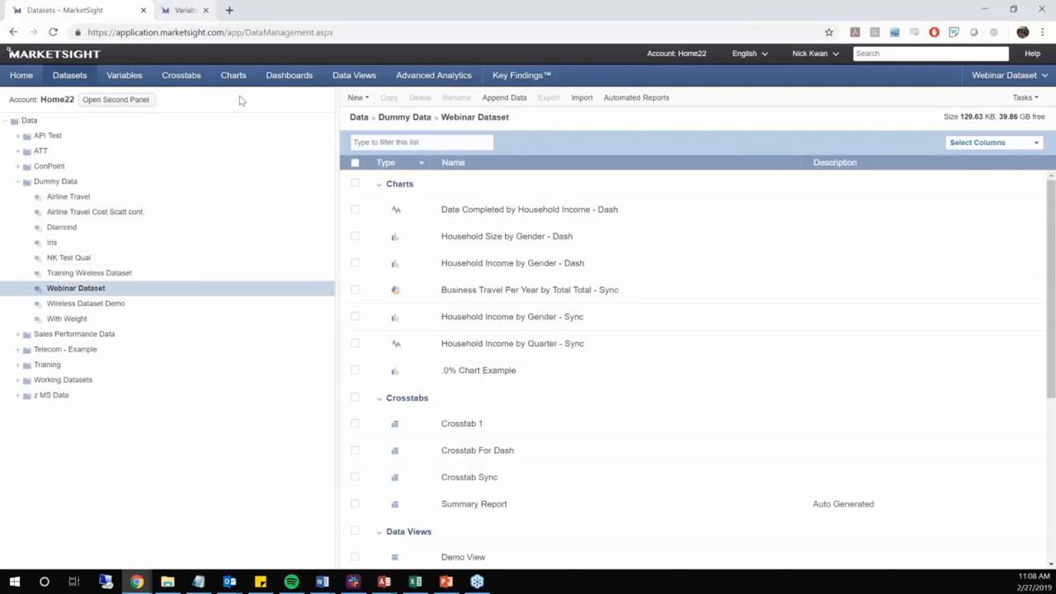
{"action": "left_click", "coordinate": [125, 75]}
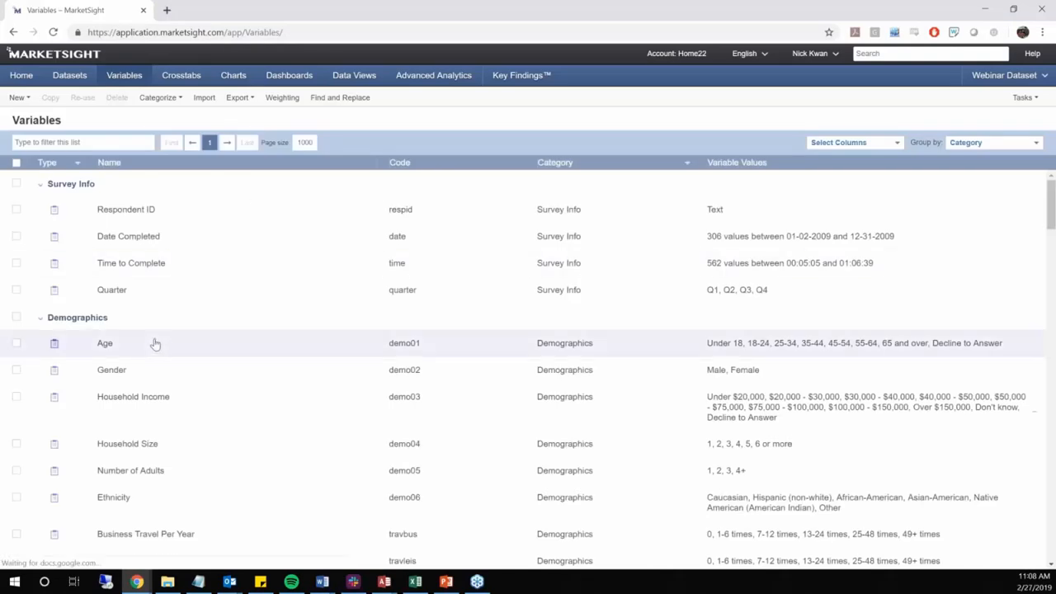
{"action": "scroll", "coordinate": [144, 334], "scroll_direction": "down", "scroll_amount": 1}
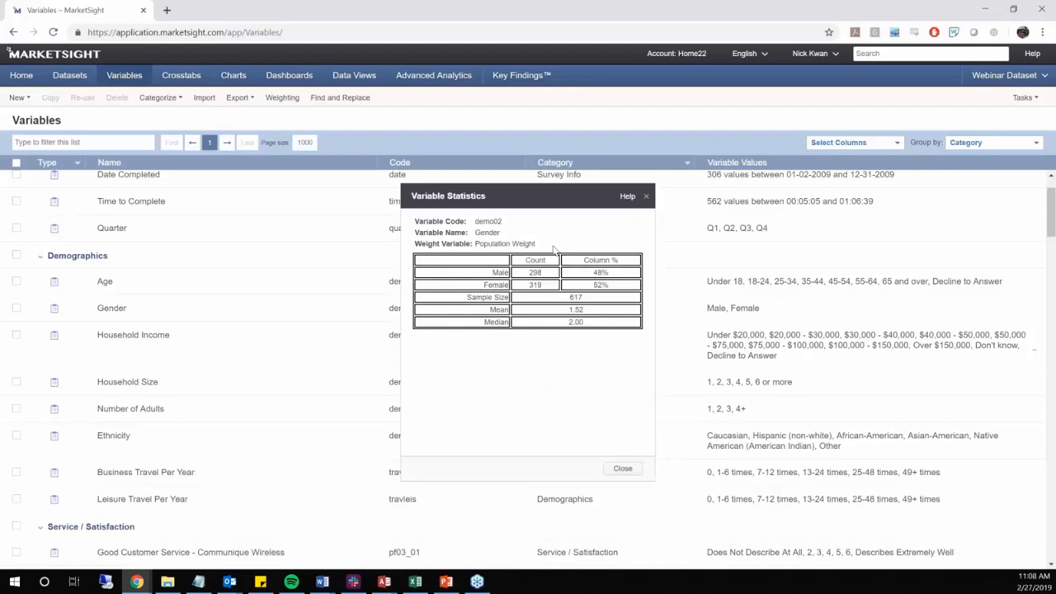
{"action": "triple_click", "coordinate": [417, 252]}
{"action": "left_click", "coordinate": [525, 359]}
{"action": "left_click", "coordinate": [645, 198]}
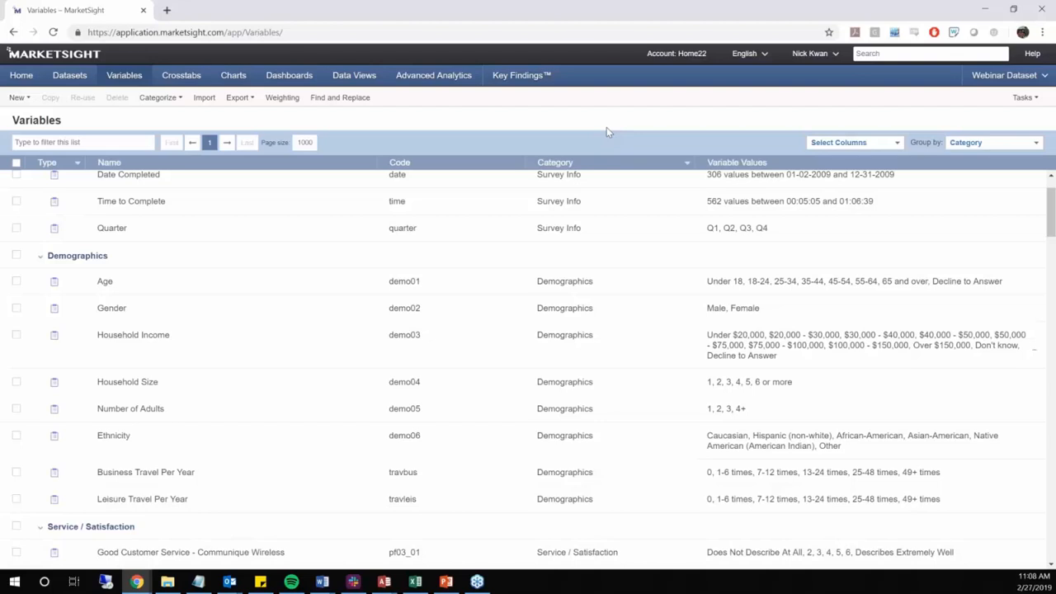
Start a new weight variable with Gender50/50 as both its name and its code
{"action": "left_click", "coordinate": [280, 105]}
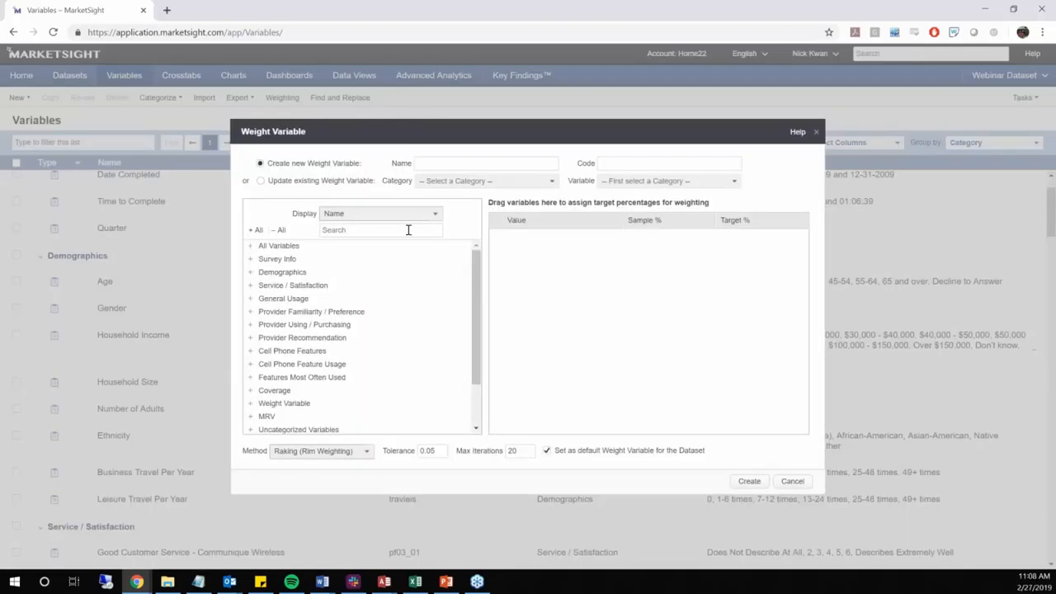
{"action": "left_click", "coordinate": [458, 162]}
{"action": "type", "text": "Gender50/50"}
{"action": "key", "text": "ctrl+a"}
{"action": "key", "text": "ctrl+c"}
{"action": "left_click", "coordinate": [625, 162]}
{"action": "key", "text": "ctrl+v"}
Find the Gender variable and add it to the weighting targets
{"action": "type", "text": "Gendedr"}
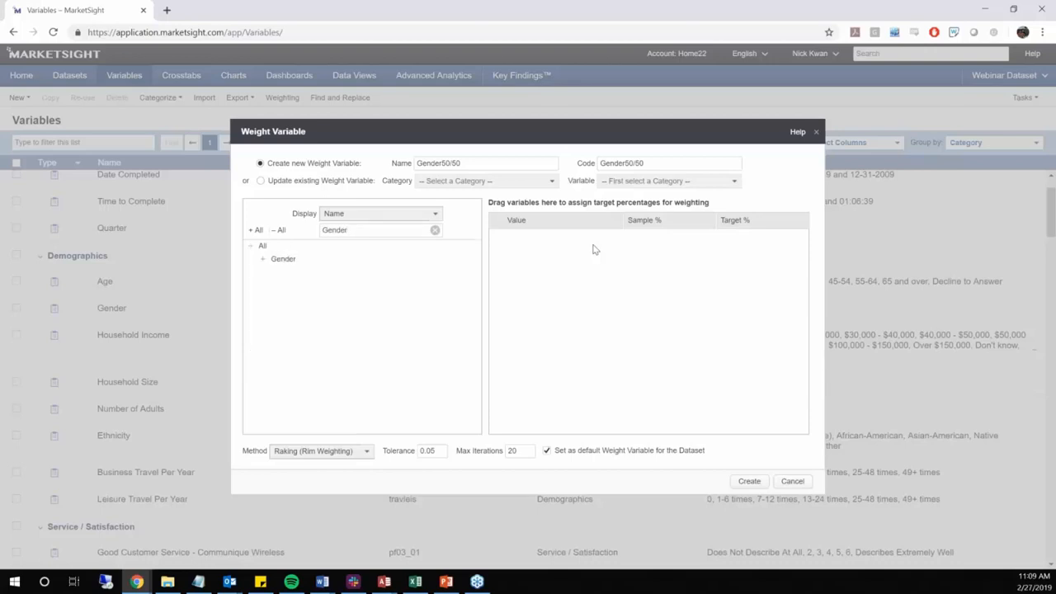
{"action": "left_click", "coordinate": [284, 259]}
{"action": "left_click_drag", "start_coordinate": [536, 302], "coordinate": [619, 306]}
Try adding Household Income from Demographics as a second weighting target, and remove it again
{"action": "left_click", "coordinate": [435, 230]}
{"action": "left_click", "coordinate": [252, 273]}
{"action": "left_click_drag", "start_coordinate": [313, 315], "coordinate": [618, 344]}
{"action": "left_click", "coordinate": [252, 272]}
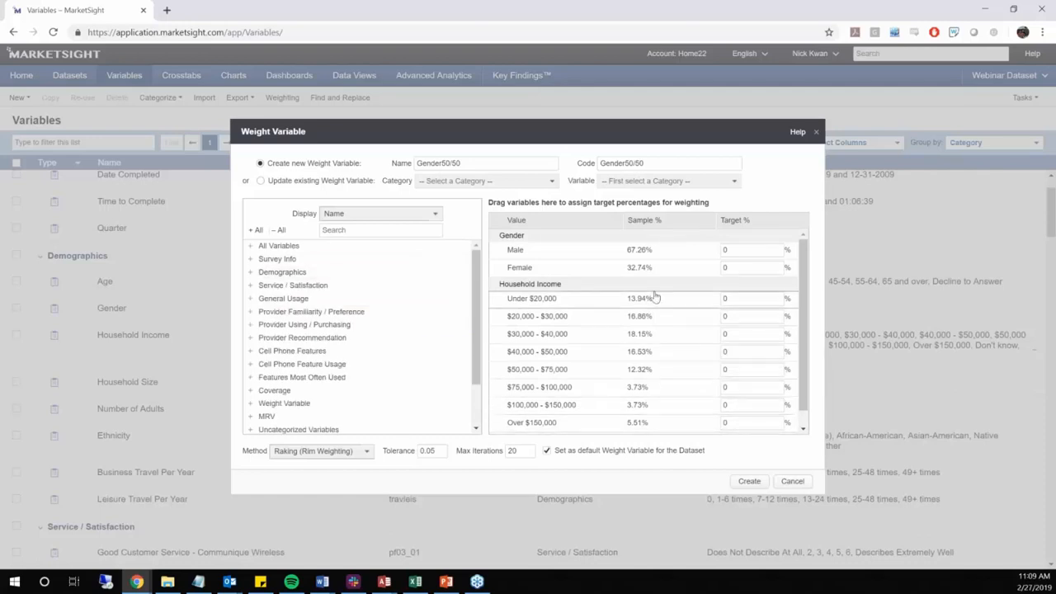
{"action": "left_click_drag", "start_coordinate": [658, 285], "coordinate": [415, 330]}
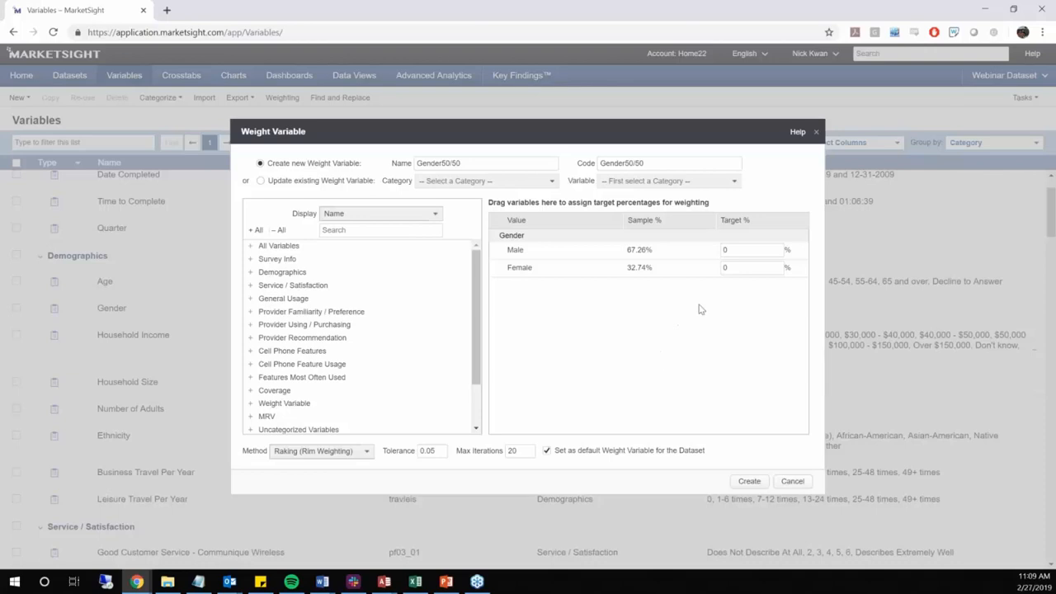
Set the target percentages of Male and Female to 50 each and create the weight variable
{"action": "left_click", "coordinate": [737, 250]}
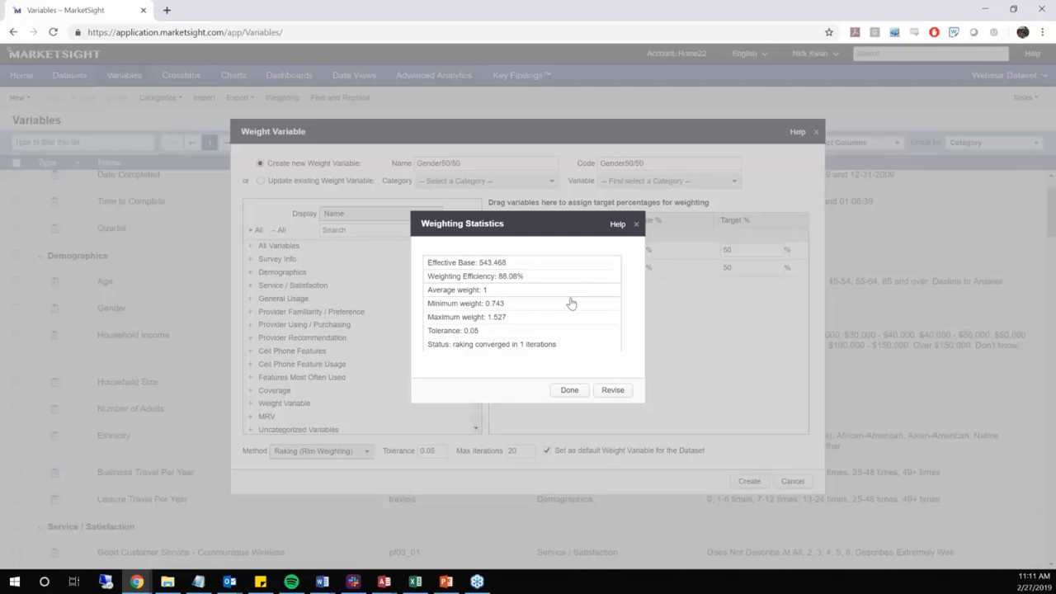
{"action": "left_click", "coordinate": [570, 390]}
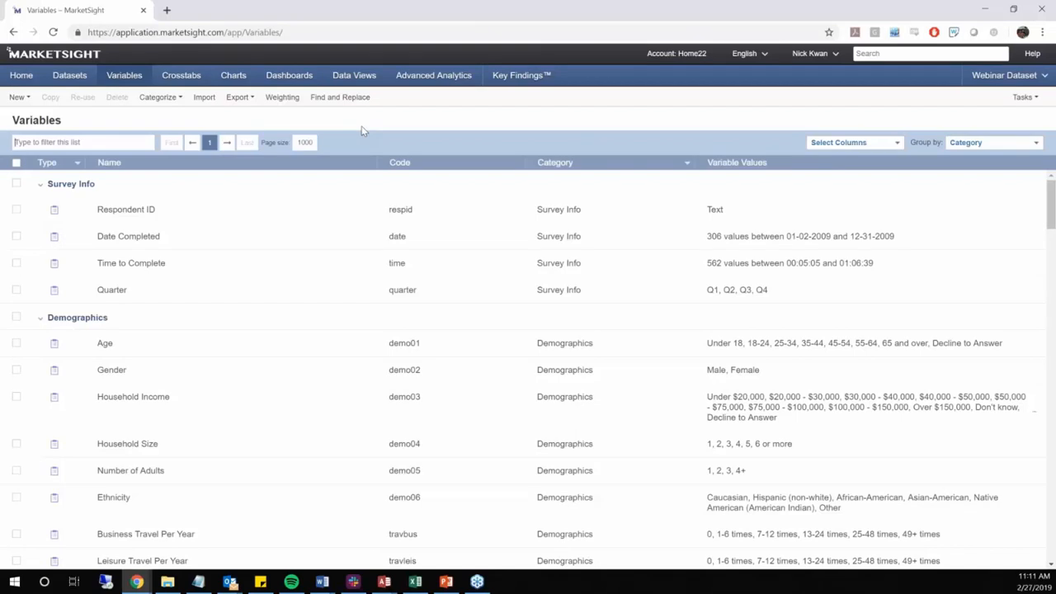
Start updating an existing weight variable, choosing Gender50/50 from the Uncategorized Variables category
{"action": "left_click", "coordinate": [282, 96]}
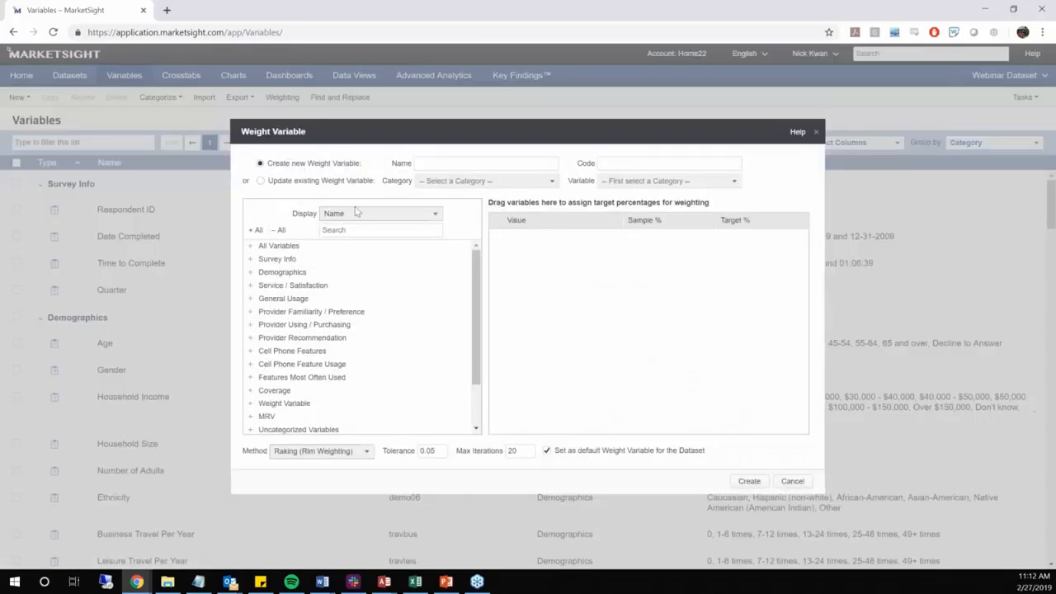
{"action": "left_click", "coordinate": [314, 182]}
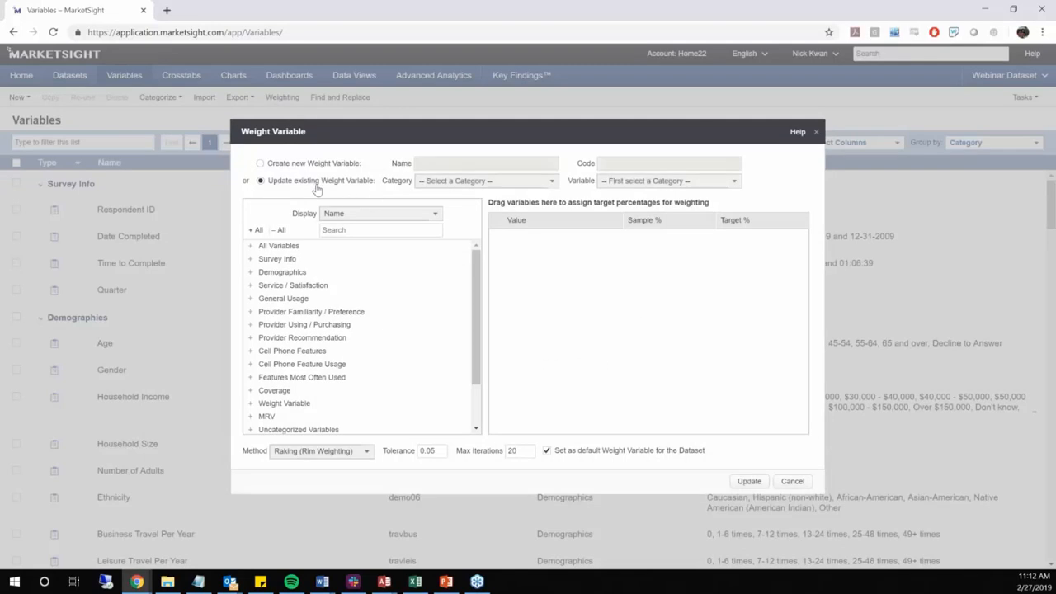
{"action": "left_click", "coordinate": [482, 181]}
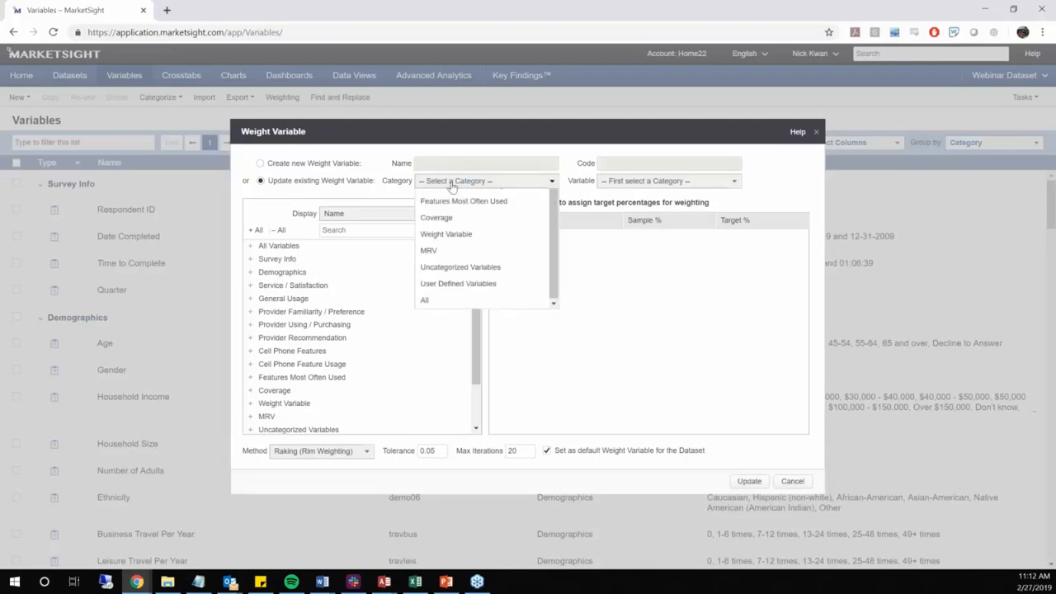
{"action": "left_click", "coordinate": [461, 427]}
{"action": "left_click", "coordinate": [667, 182]}
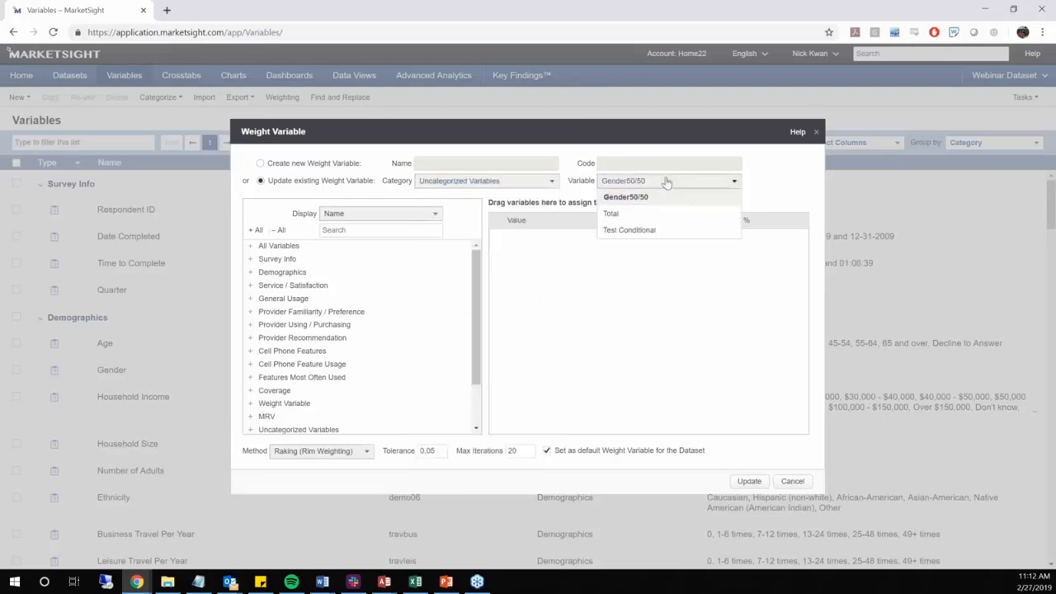
{"action": "left_click", "coordinate": [626, 180]}
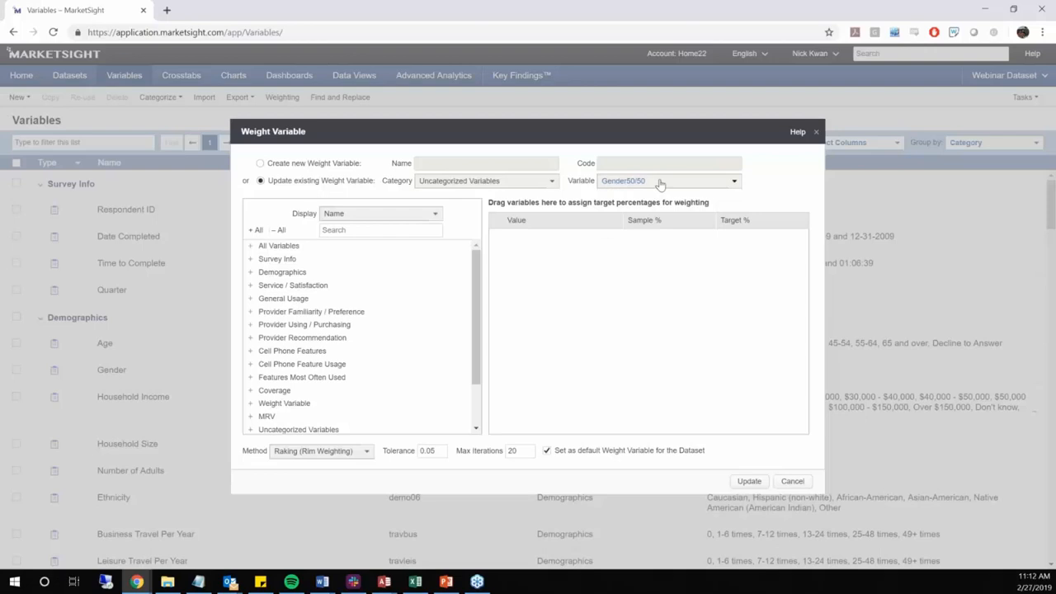
Add the Gender variable from Demographics to the targets of the weight variable being updated
{"action": "left_click", "coordinate": [250, 272]}
{"action": "left_click_drag", "start_coordinate": [284, 298], "coordinate": [716, 313]}
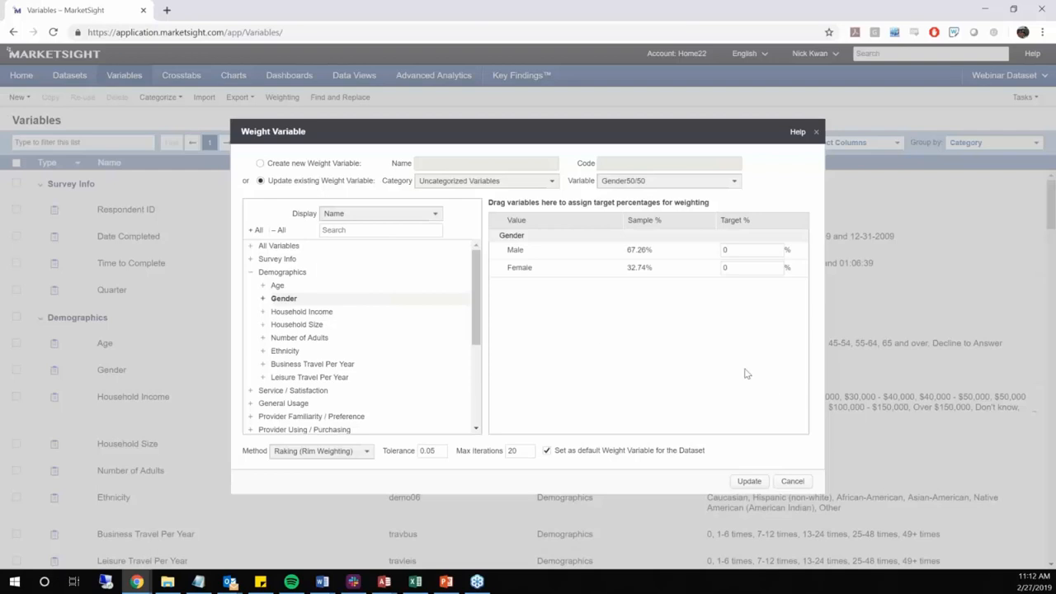
{"action": "left_click", "coordinate": [742, 270]}
{"action": "left_click", "coordinate": [714, 343]}
Leave the weight variable update without saving and start a new crosstab, checking its weighting settings
{"action": "left_click", "coordinate": [816, 132]}
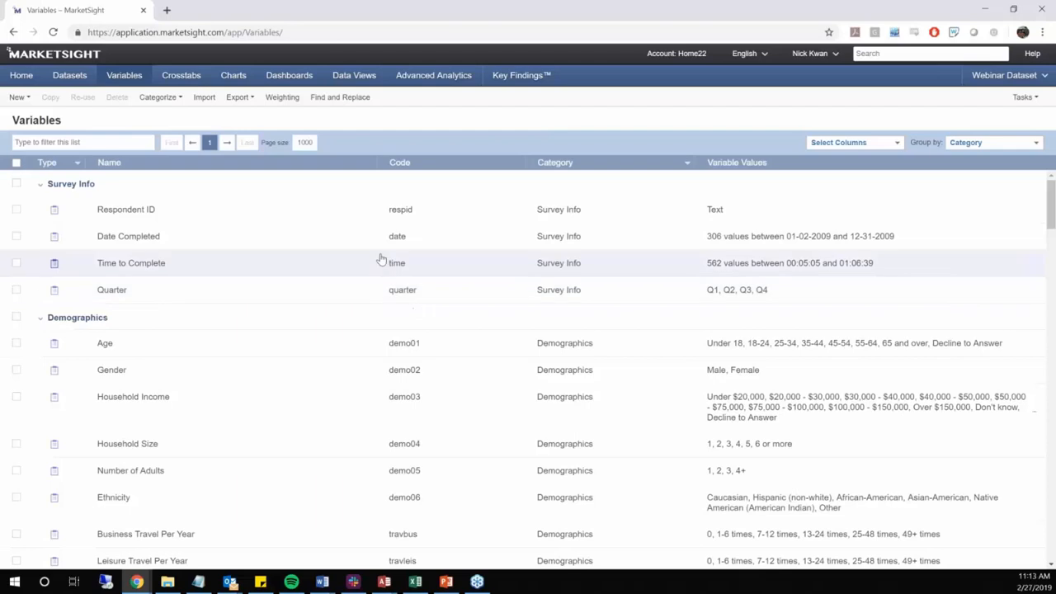
{"action": "left_click", "coordinate": [184, 75]}
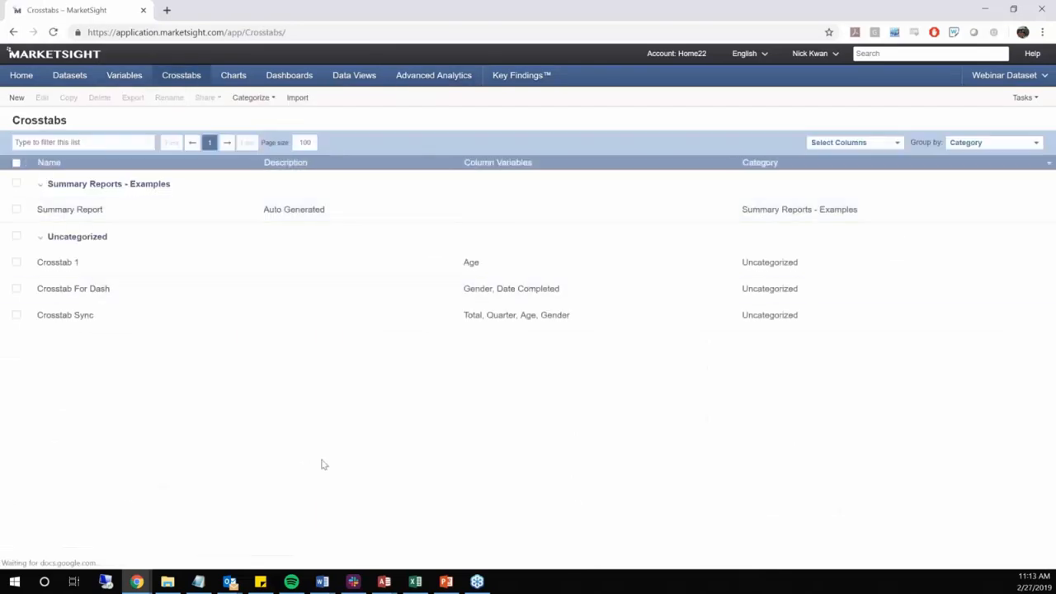
{"action": "left_click", "coordinate": [24, 107]}
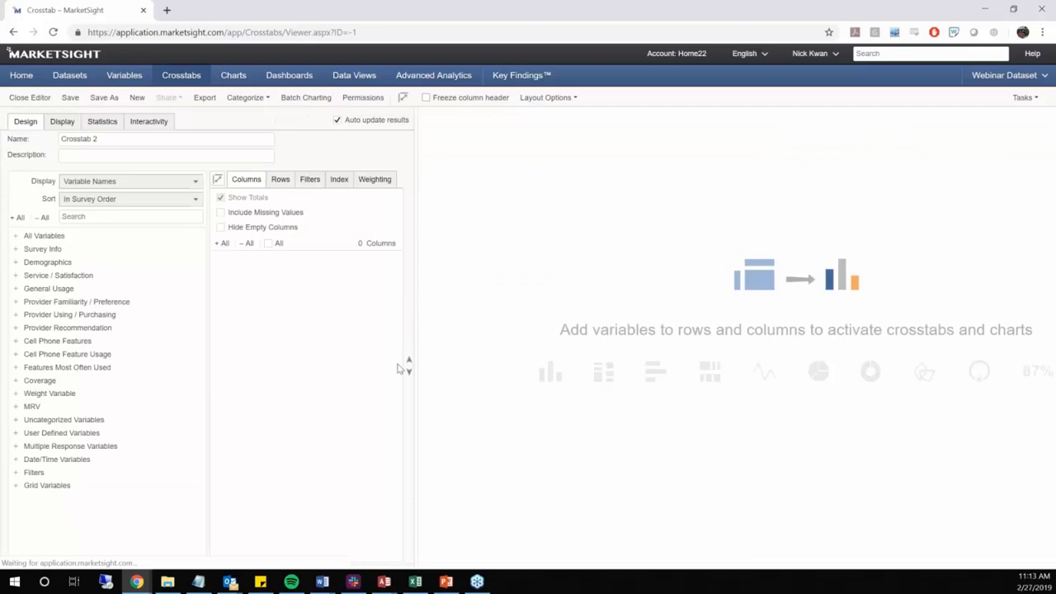
{"action": "left_click", "coordinate": [392, 183]}
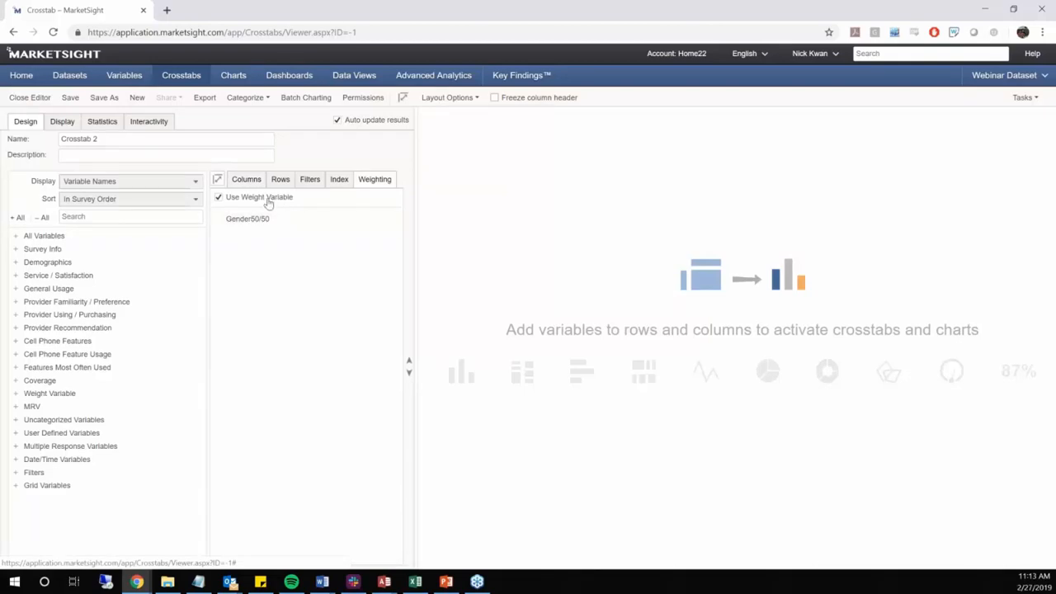
Add the Age and Gender variables from Demographics as column tables of the crosstab
{"action": "left_click", "coordinate": [246, 179]}
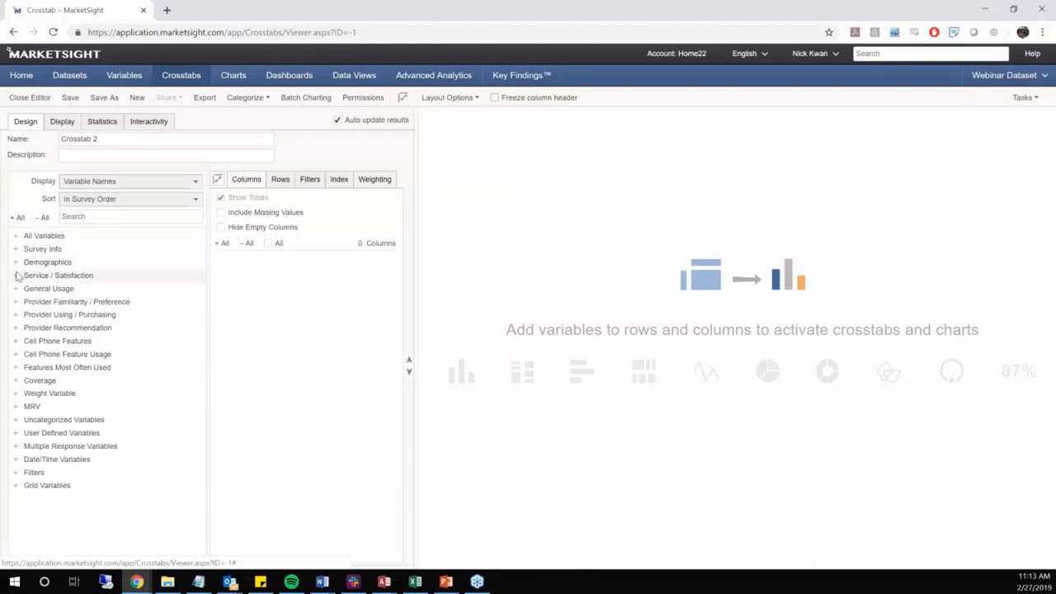
{"action": "left_click", "coordinate": [15, 262]}
{"action": "left_click_drag", "start_coordinate": [53, 293], "coordinate": [275, 292]}
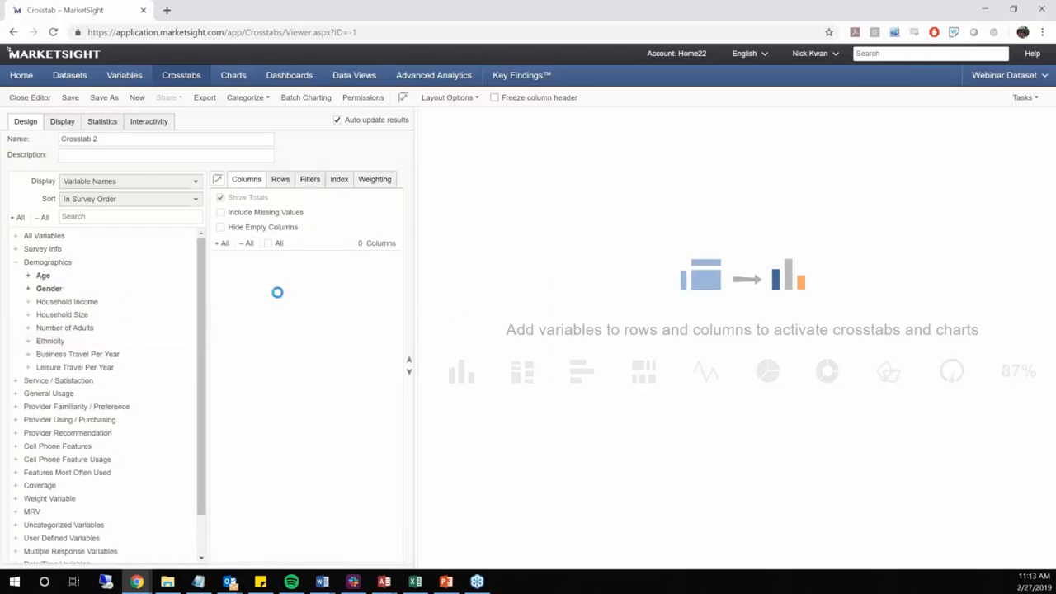
Add Household Income and the Good Customer Service variables for Communique, Yello and Tower Wireless as crosstab rows
{"action": "left_click", "coordinate": [280, 179]}
{"action": "left_click_drag", "start_coordinate": [125, 304], "coordinate": [300, 321]}
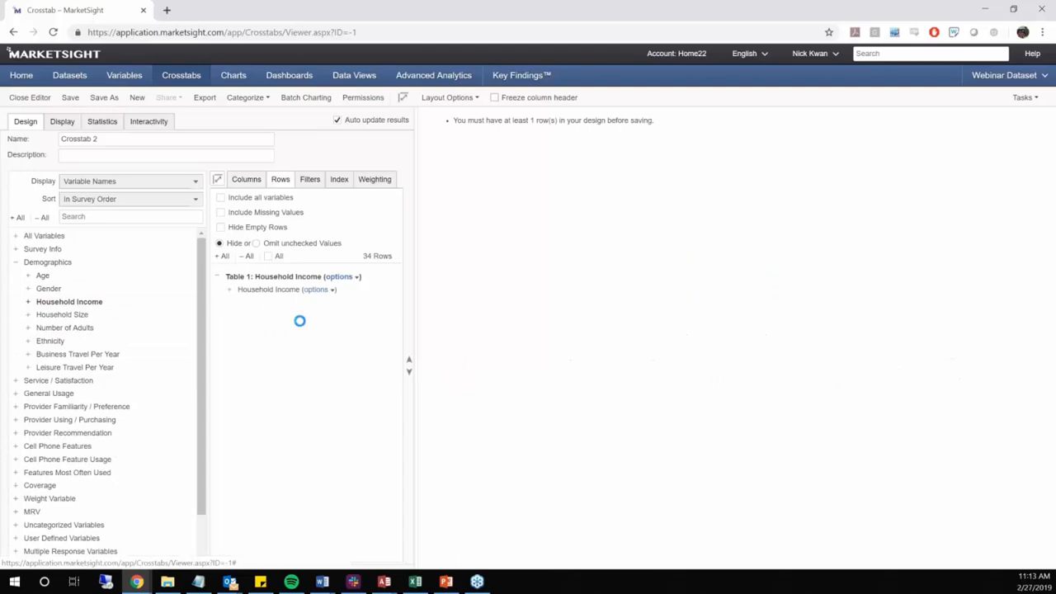
{"action": "left_click", "coordinate": [16, 380]}
{"action": "left_click", "coordinate": [106, 393]}
{"action": "left_click", "coordinate": [108, 428], "text": "shift"}
{"action": "left_click_drag", "start_coordinate": [108, 428], "coordinate": [305, 338]}
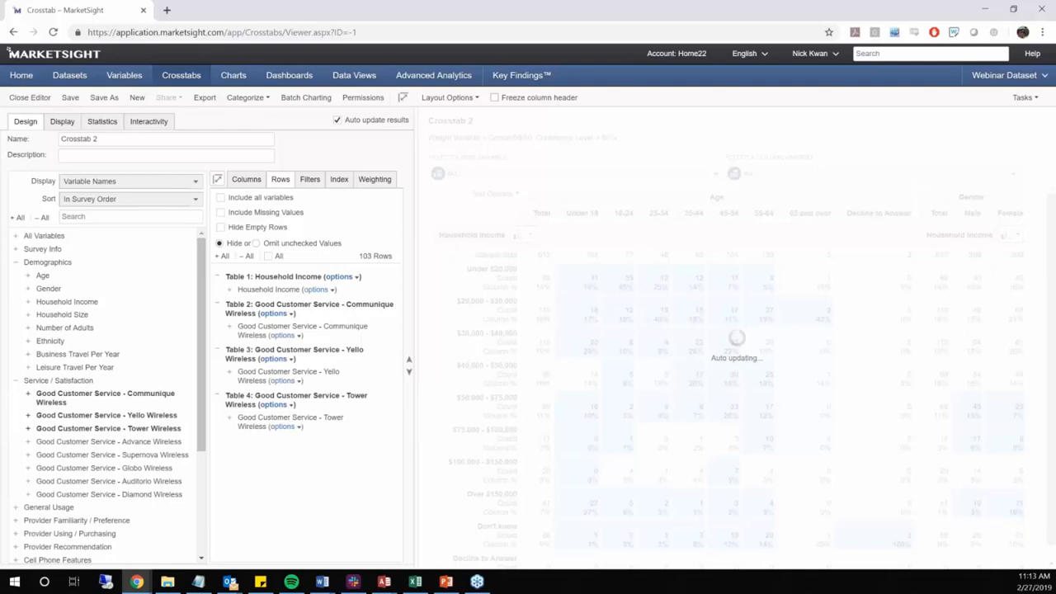
View the full crosstab and compare its results with the Gender50/50 weight variable switched off and on again
{"action": "left_click", "coordinate": [12, 99]}
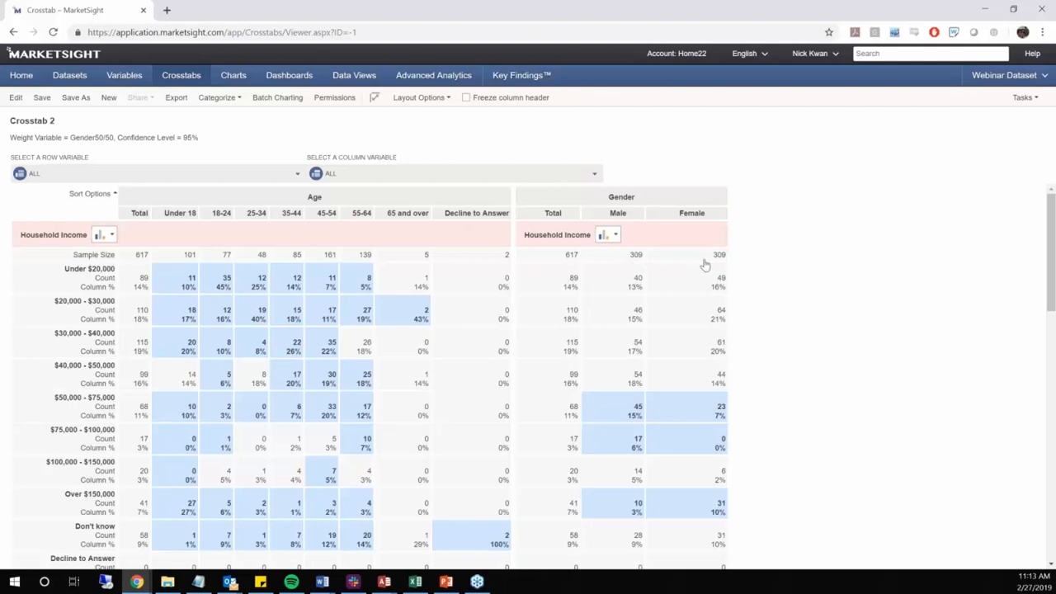
{"action": "left_click", "coordinate": [12, 99]}
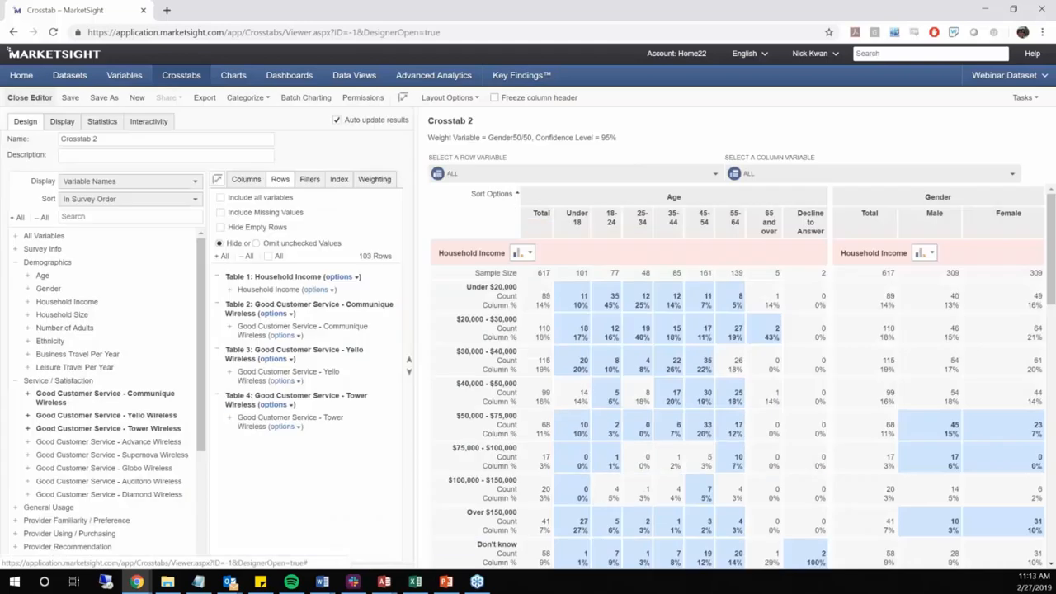
{"action": "left_click", "coordinate": [375, 179]}
{"action": "left_click", "coordinate": [268, 198]}
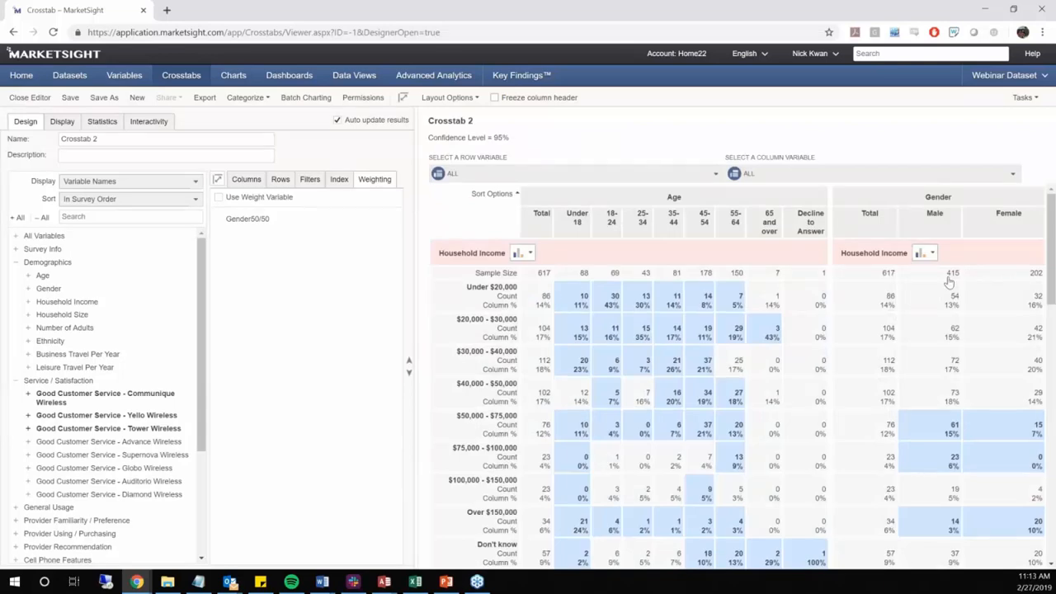
{"action": "left_click", "coordinate": [232, 198]}
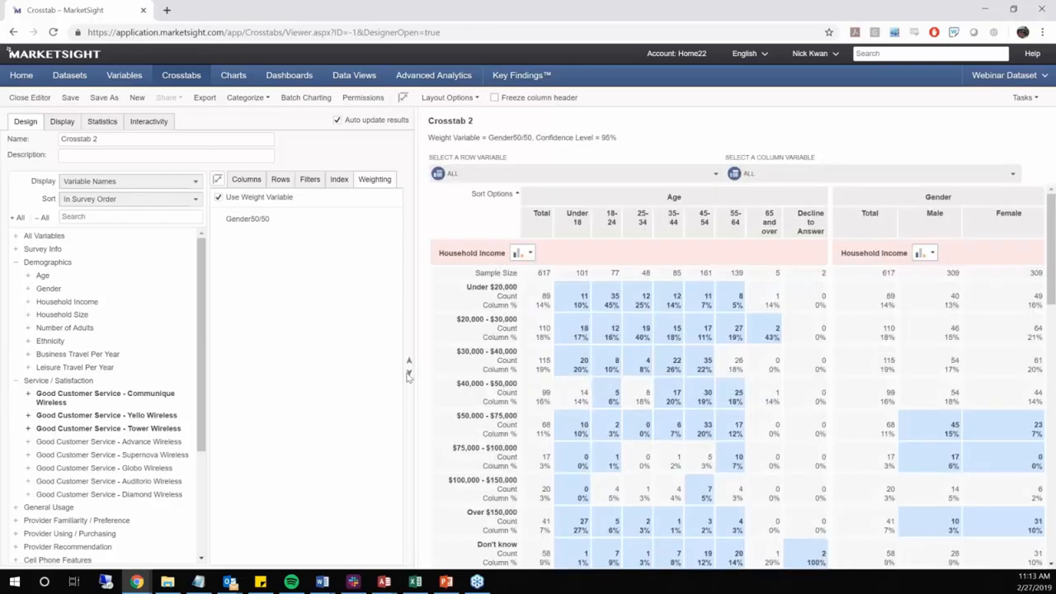
Add Unweighted Sample Sizes and Unweighted Count to the Household Income calculations and apply them to row Tables 2, 3 and 4
{"action": "left_click", "coordinate": [275, 180]}
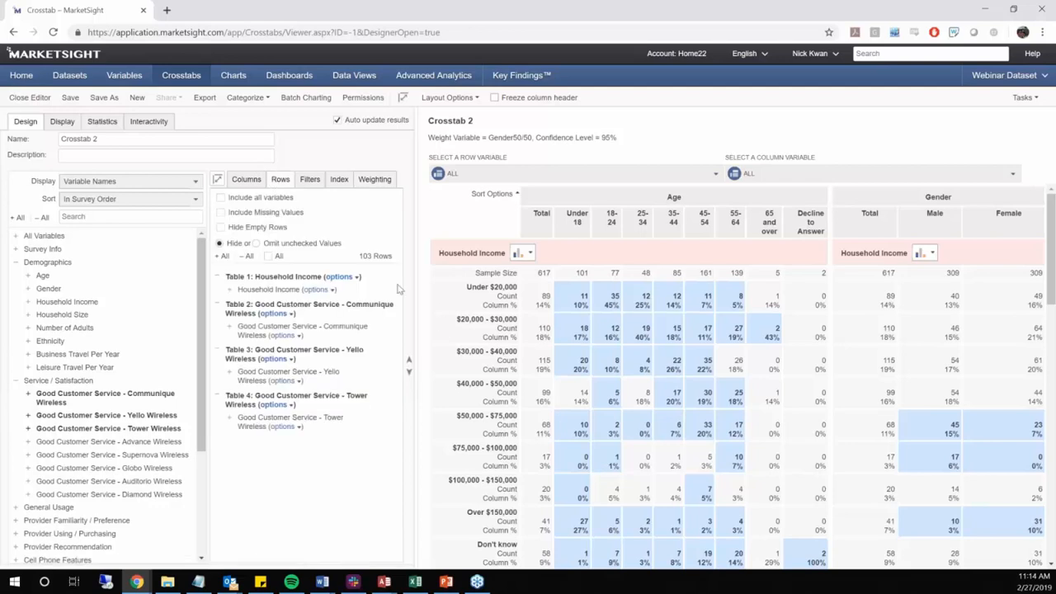
{"action": "left_click", "coordinate": [343, 277]}
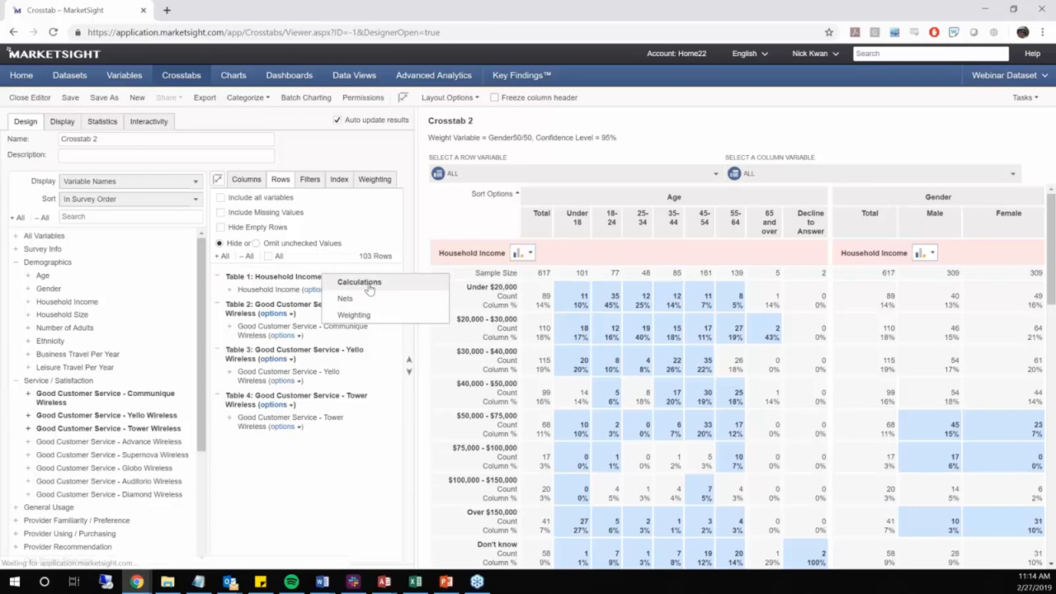
{"action": "left_click", "coordinate": [368, 284]}
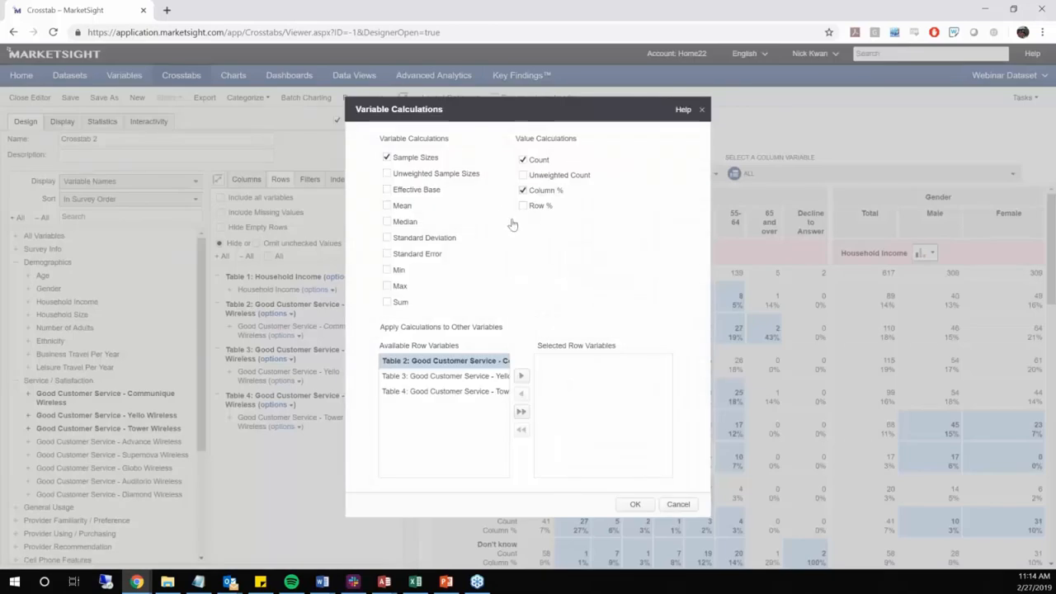
{"action": "left_click", "coordinate": [580, 175]}
{"action": "left_click", "coordinate": [521, 376]}
{"action": "left_click", "coordinate": [520, 377]}
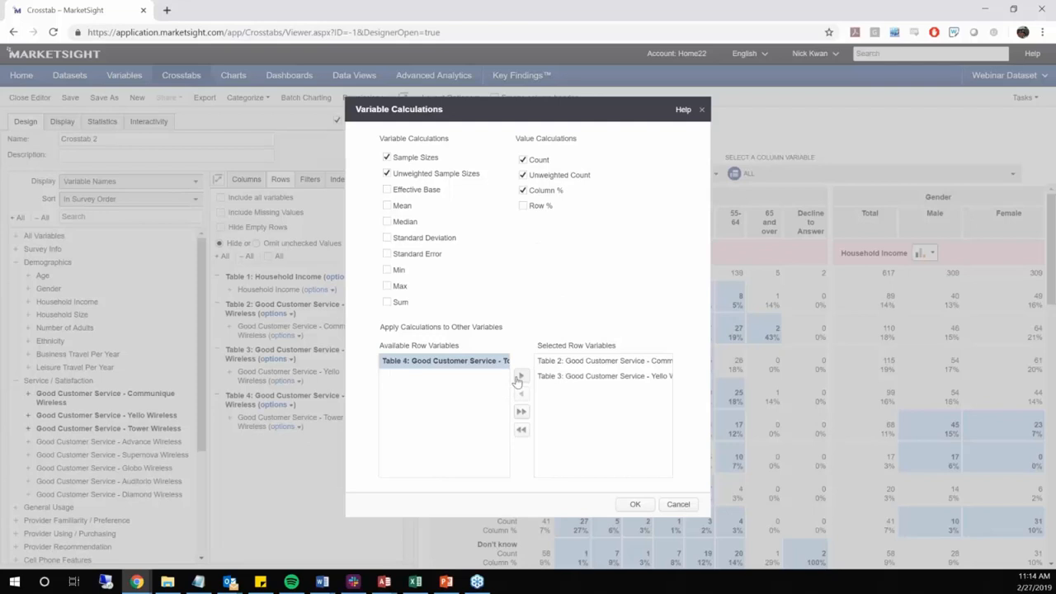
{"action": "left_click", "coordinate": [521, 376]}
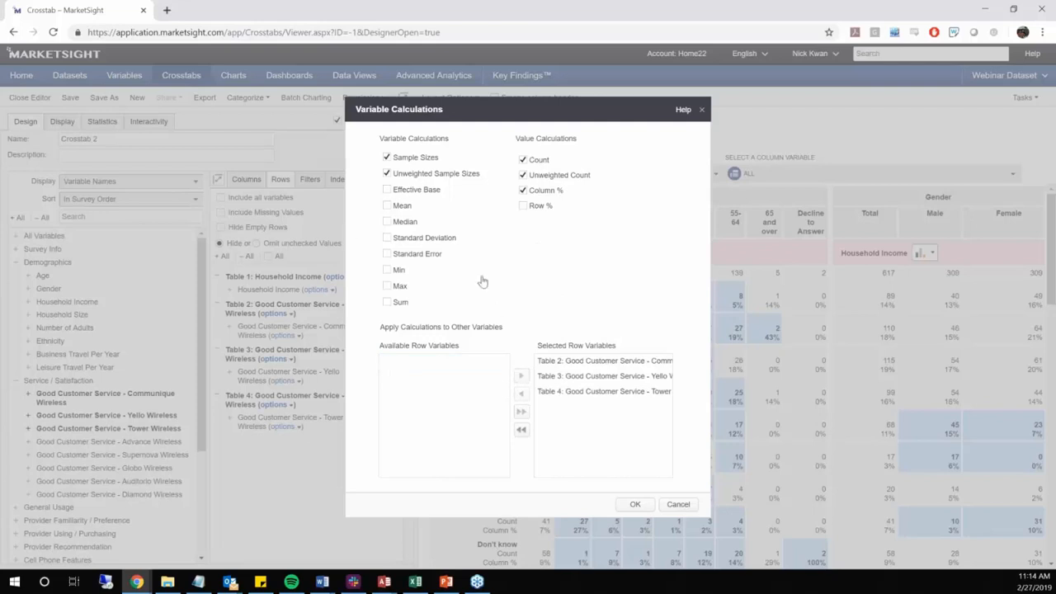
{"action": "left_click", "coordinate": [635, 506]}
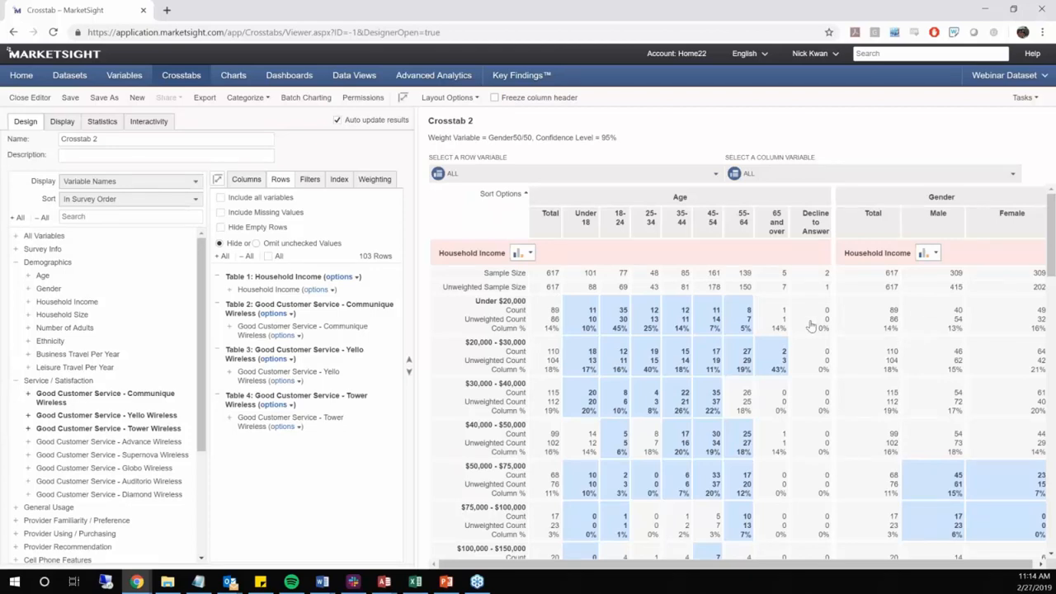
Set variable-specific weighting for the Household Income row table using the Population Weight variable
{"action": "left_click", "coordinate": [337, 277]}
{"action": "scroll", "coordinate": [479, 281], "scroll_direction": "down", "scroll_amount": 2}
{"action": "scroll", "coordinate": [478, 280], "scroll_direction": "up", "scroll_amount": 2}
{"action": "left_click", "coordinate": [354, 278]}
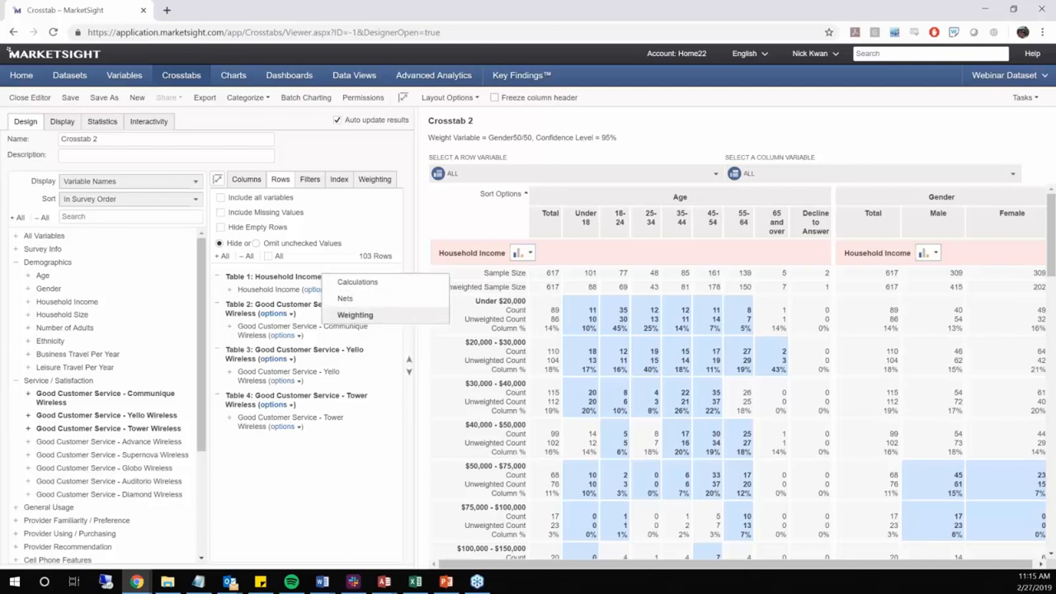
{"action": "left_click", "coordinate": [355, 315]}
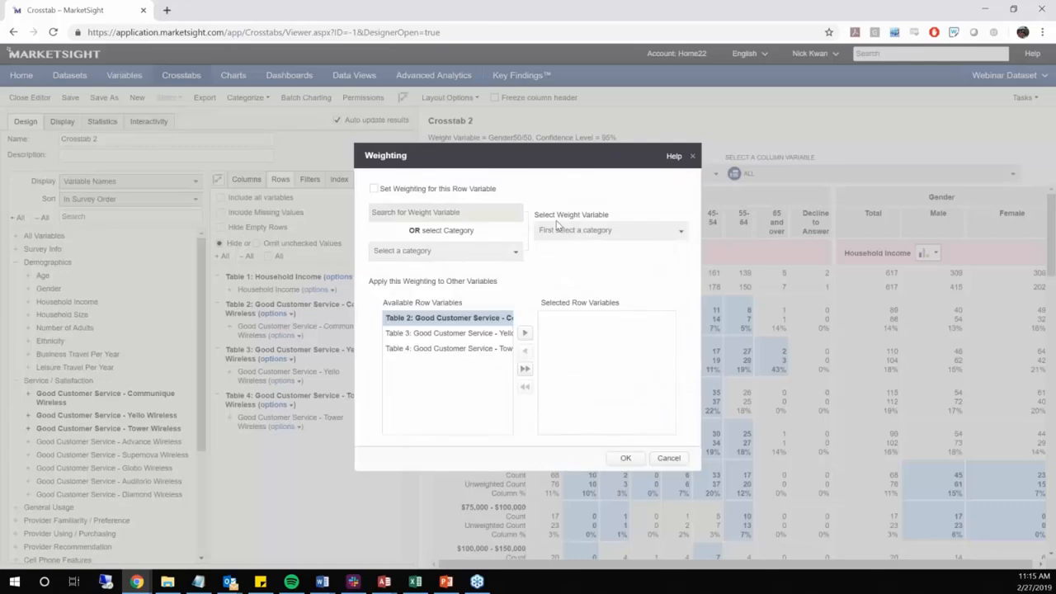
{"action": "left_click", "coordinate": [481, 190]}
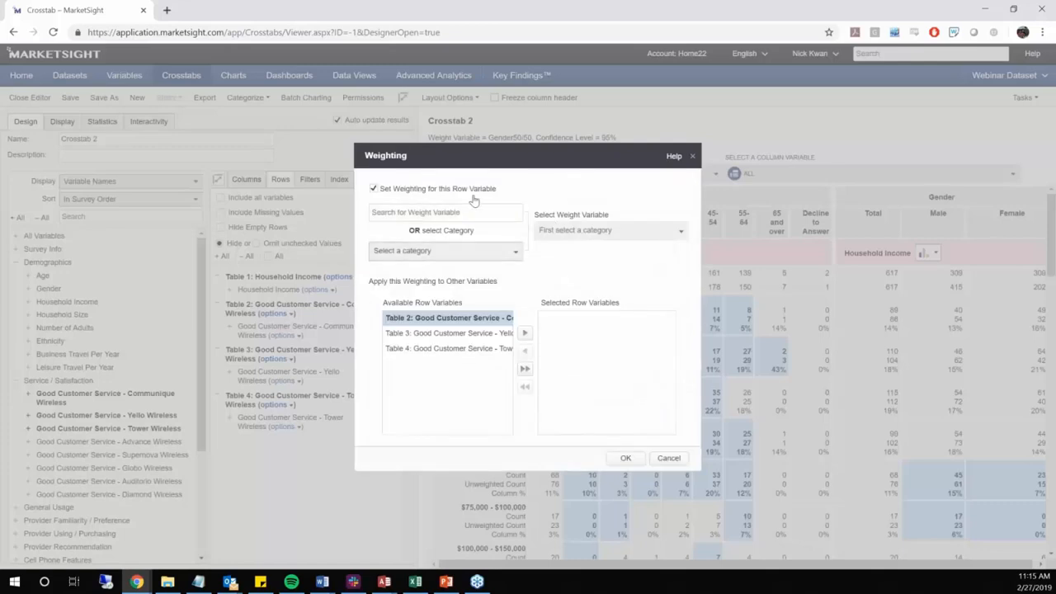
{"action": "left_click", "coordinate": [512, 215]}
{"action": "type", "text": "Population Weight"}
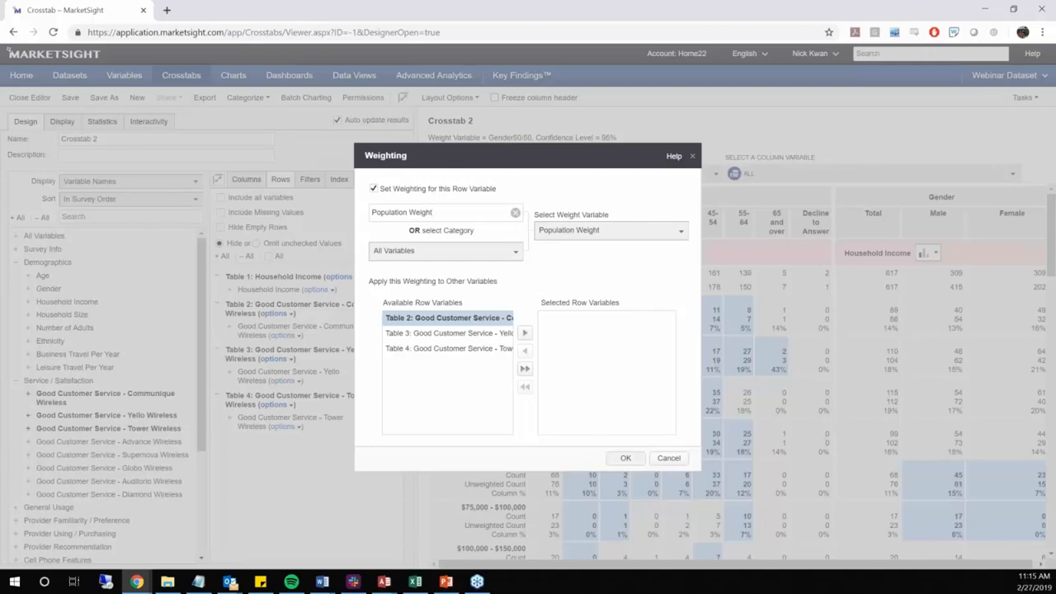
{"action": "left_click", "coordinate": [625, 458]}
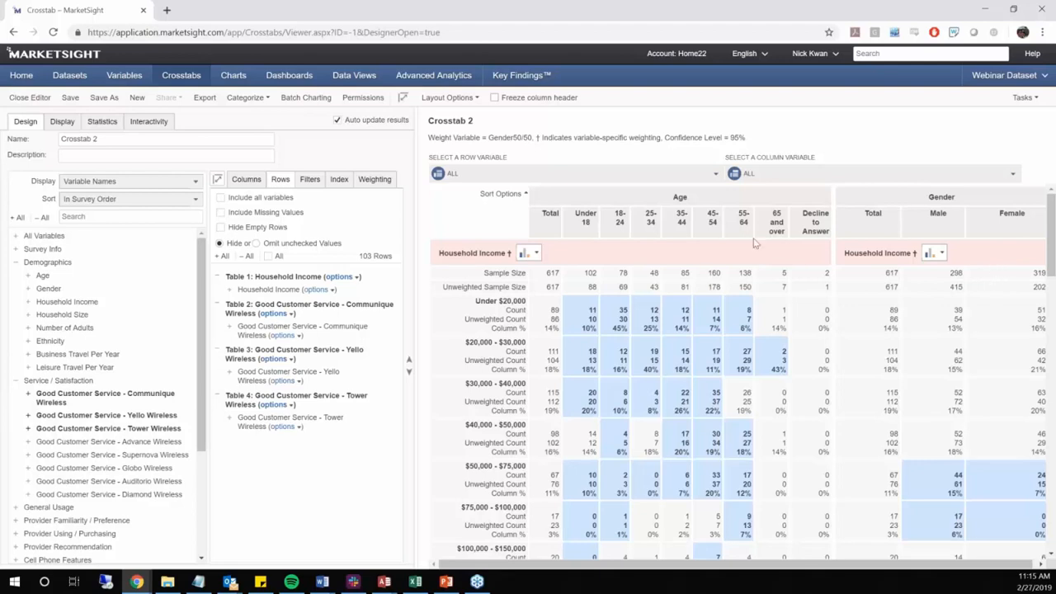
Examine the crosstab results, comparing the weighting of Household Income with that of the Good Customer Service tables
{"action": "scroll", "coordinate": [753, 243], "scroll_direction": "down", "scroll_amount": 1}
{"action": "scroll", "coordinate": [753, 243], "scroll_direction": "down", "scroll_amount": 15}
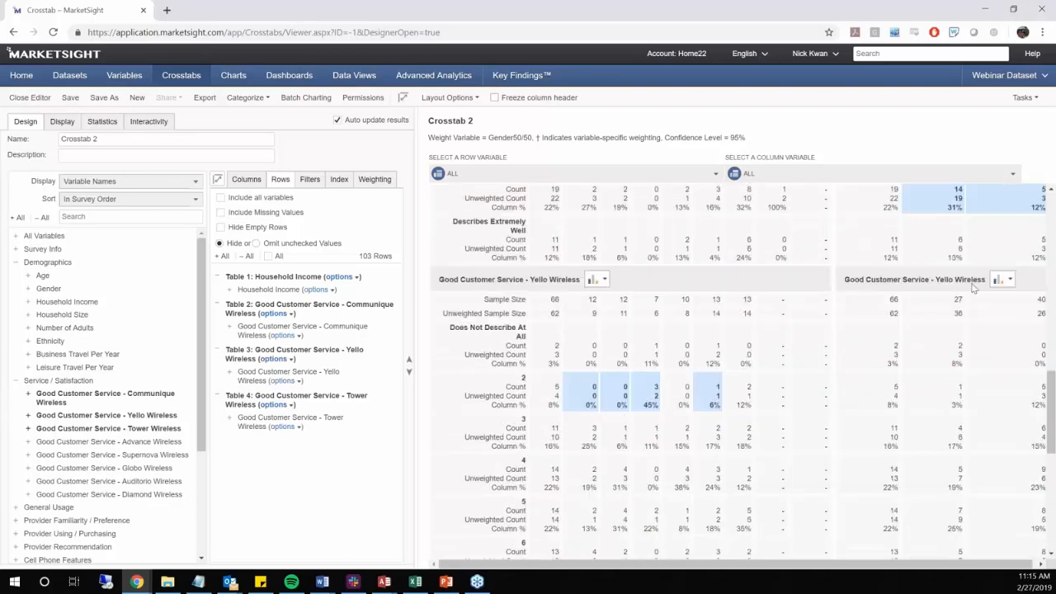
{"action": "scroll", "coordinate": [726, 291], "scroll_direction": "up", "scroll_amount": 1}
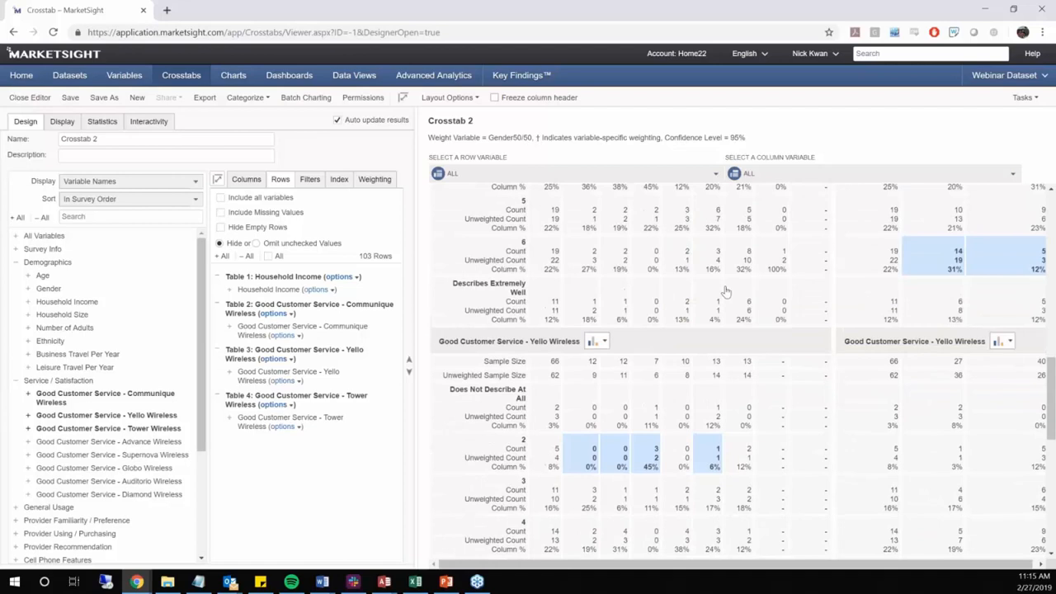
{"action": "scroll", "coordinate": [726, 291], "scroll_direction": "up", "scroll_amount": 4}
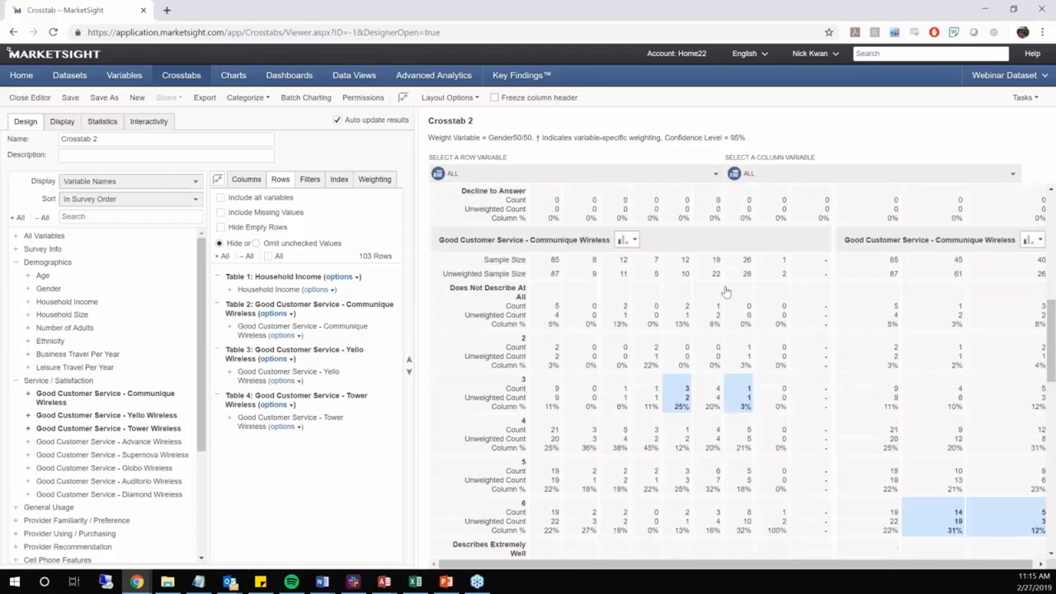
{"action": "scroll", "coordinate": [726, 292], "scroll_direction": "up", "scroll_amount": 10}
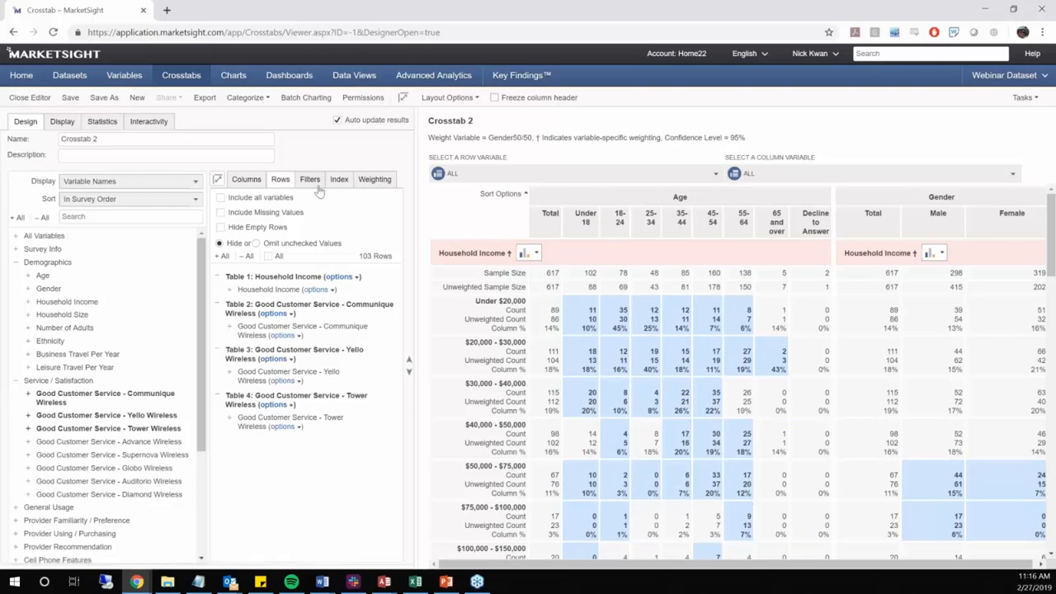
Examine the sample base options for statistical calculations on weighted data, including Effective base, and return to the crosstab design
{"action": "left_click", "coordinate": [244, 179]}
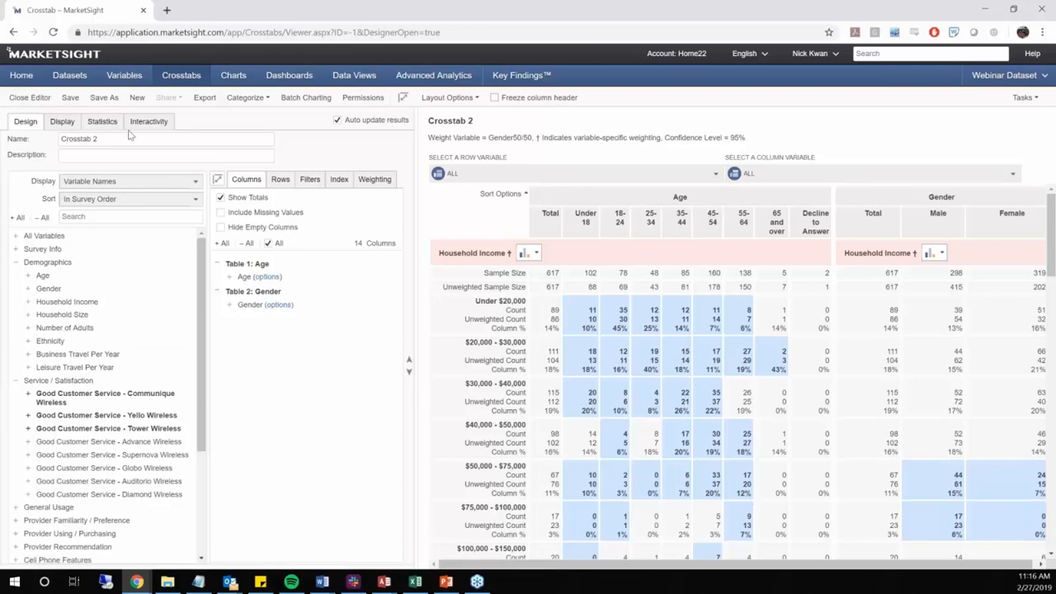
{"action": "left_click", "coordinate": [102, 121]}
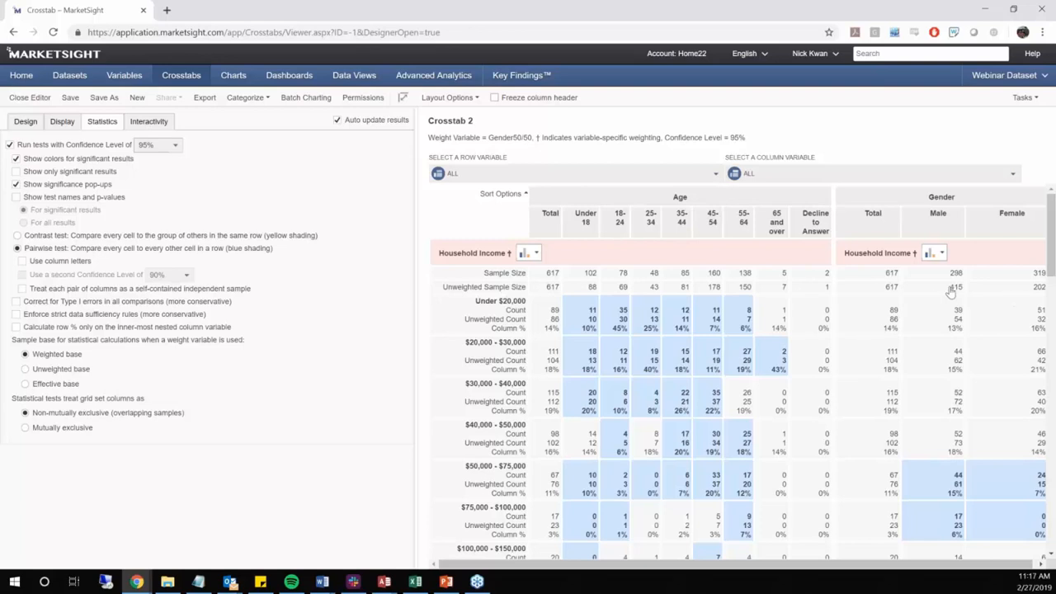
{"action": "left_click", "coordinate": [58, 383]}
{"action": "left_click", "coordinate": [27, 123]}
{"action": "left_click", "coordinate": [26, 121]}
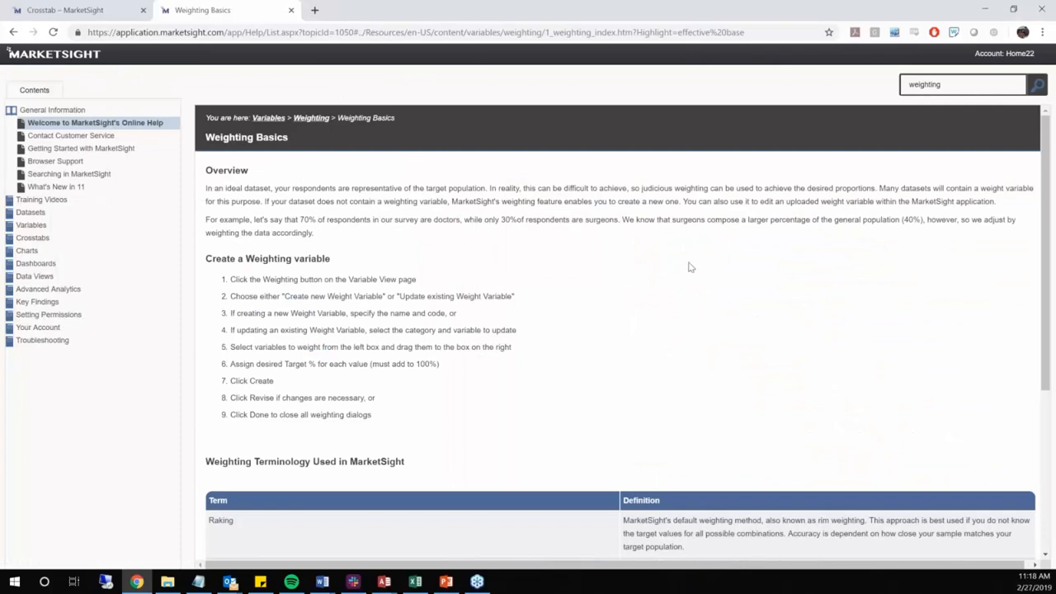
Read the Weighting Basics help article's instructions and terminology definitions, and return to the crosstab
{"action": "scroll", "coordinate": [692, 267], "scroll_direction": "down", "scroll_amount": 1}
{"action": "scroll", "coordinate": [652, 321], "scroll_direction": "up", "scroll_amount": 1}
{"action": "scroll", "coordinate": [615, 372], "scroll_direction": "down", "scroll_amount": 3}
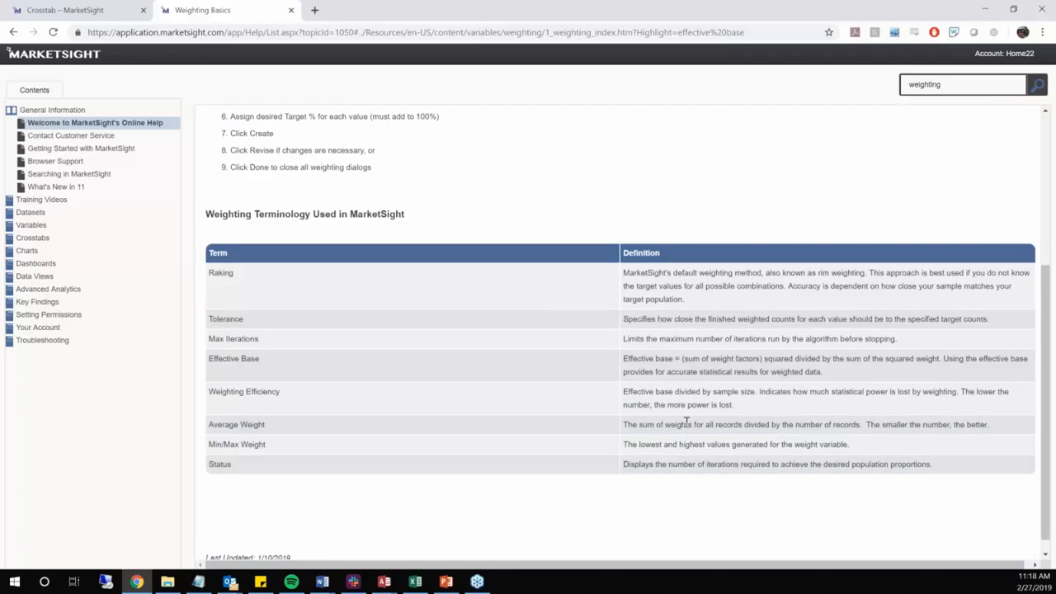
{"action": "scroll", "coordinate": [578, 404], "scroll_direction": "up", "scroll_amount": 3}
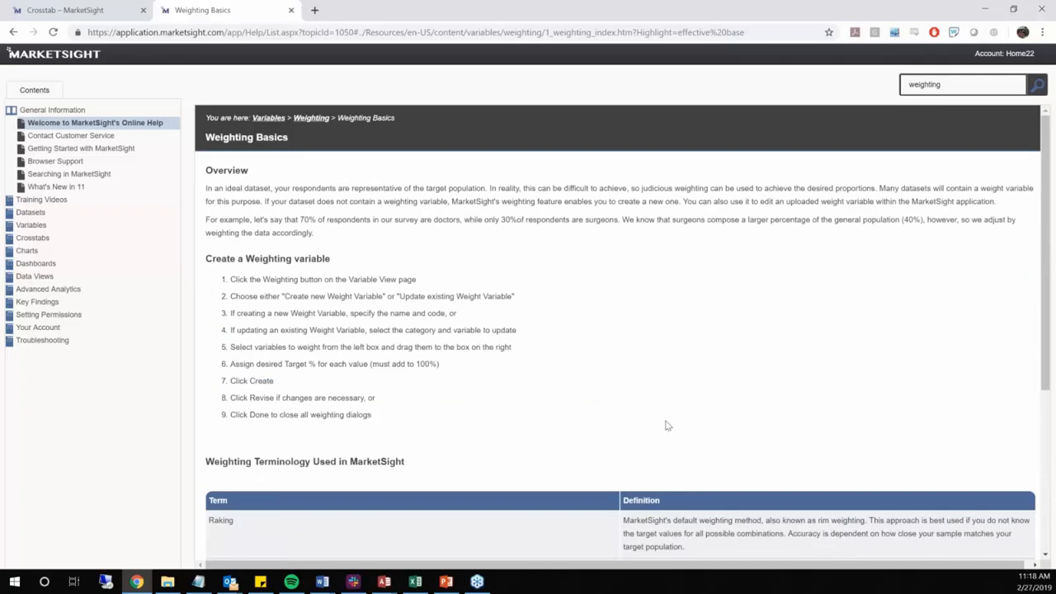
{"action": "scroll", "coordinate": [669, 424], "scroll_direction": "down", "scroll_amount": 3}
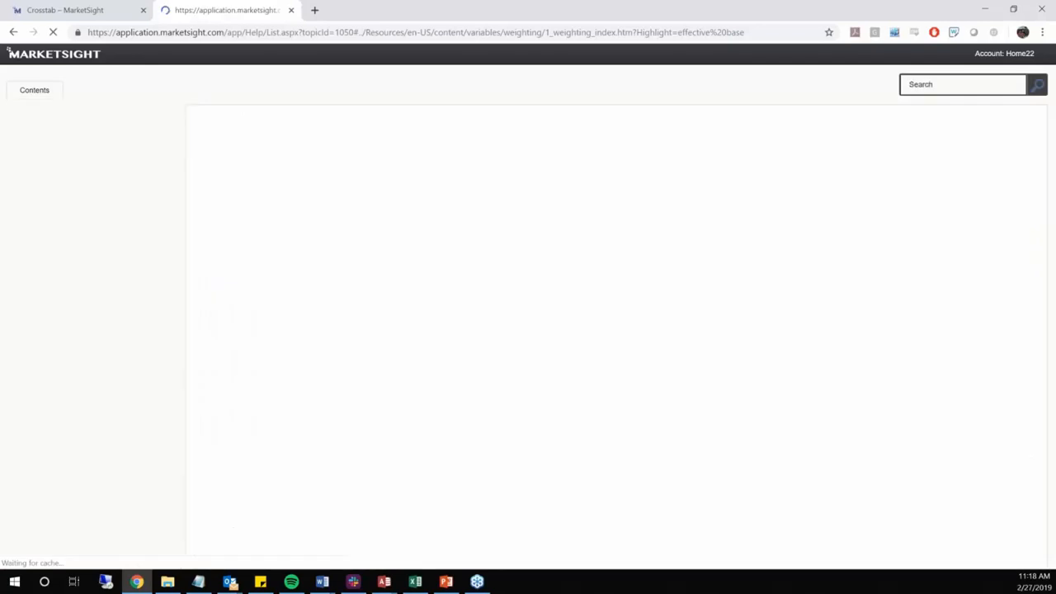
{"action": "key", "text": "ctrl+shift+Tab"}
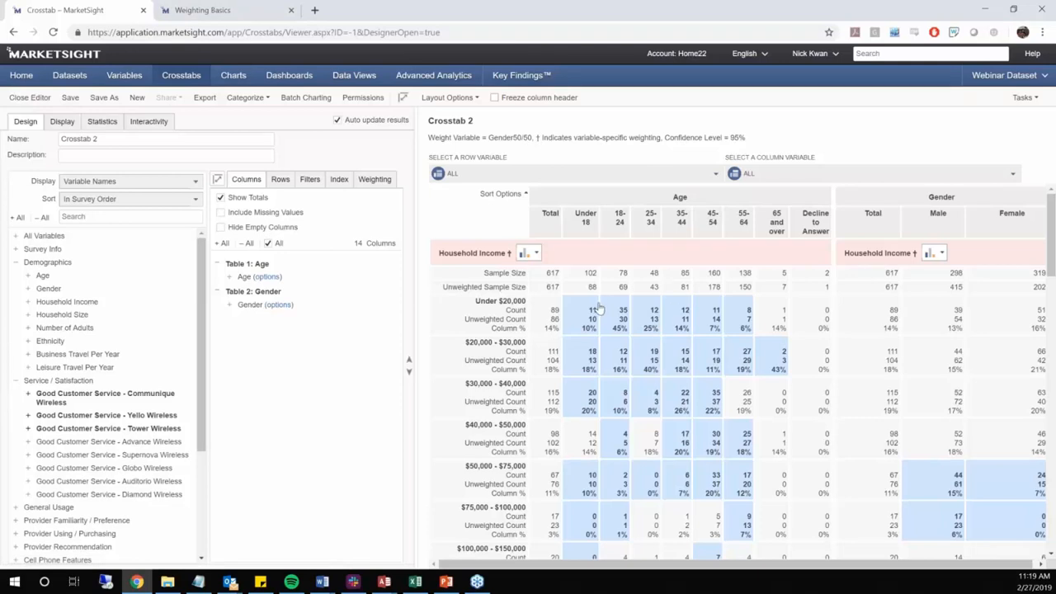
Review the crosstab results and the crosstab's weight variable setting, and return to the column design
{"action": "scroll", "coordinate": [727, 284], "scroll_direction": "down", "scroll_amount": 1}
{"action": "scroll", "coordinate": [757, 275], "scroll_direction": "up", "scroll_amount": 1}
{"action": "scroll", "coordinate": [647, 262], "scroll_direction": "down", "scroll_amount": 2}
{"action": "scroll", "coordinate": [492, 258], "scroll_direction": "up", "scroll_amount": 2}
{"action": "left_click", "coordinate": [375, 179]}
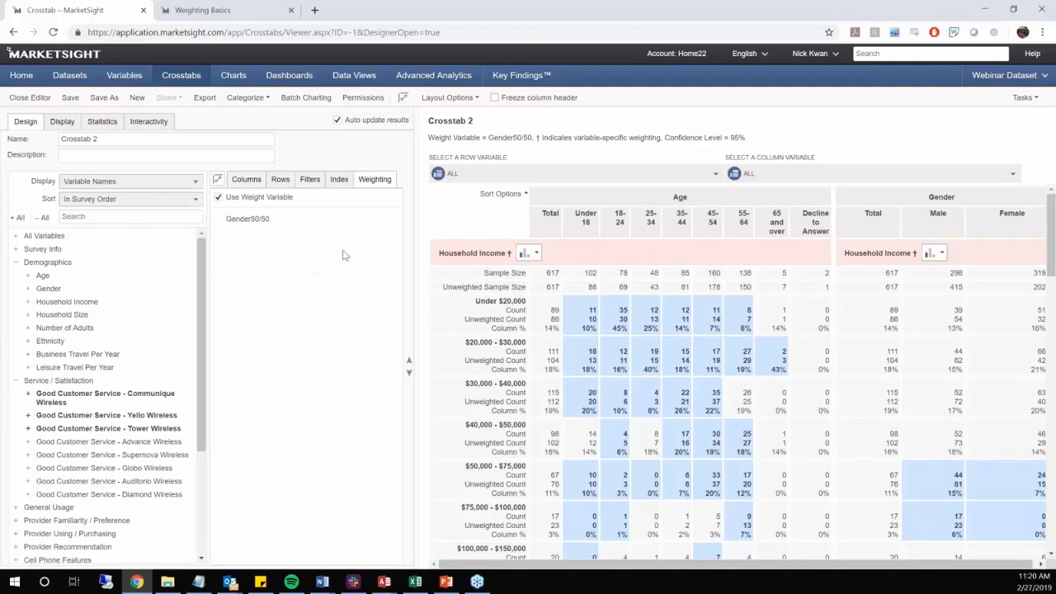
{"action": "left_click", "coordinate": [246, 179]}
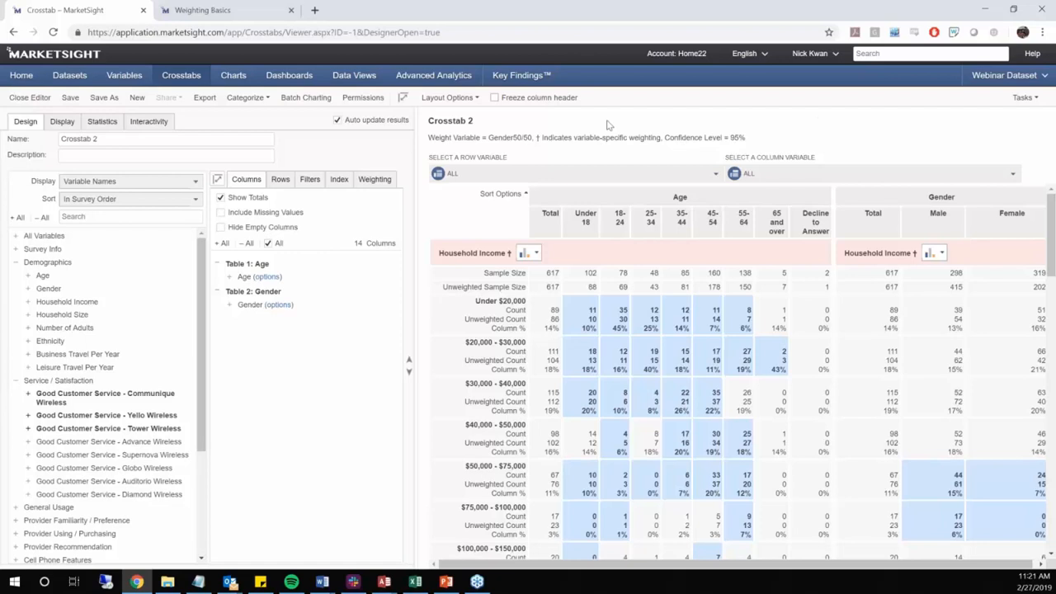
Leave the crosstab without saving and view the statistics of the Gender50/50 variable in the dataset's variables list
{"action": "left_click", "coordinate": [109, 76]}
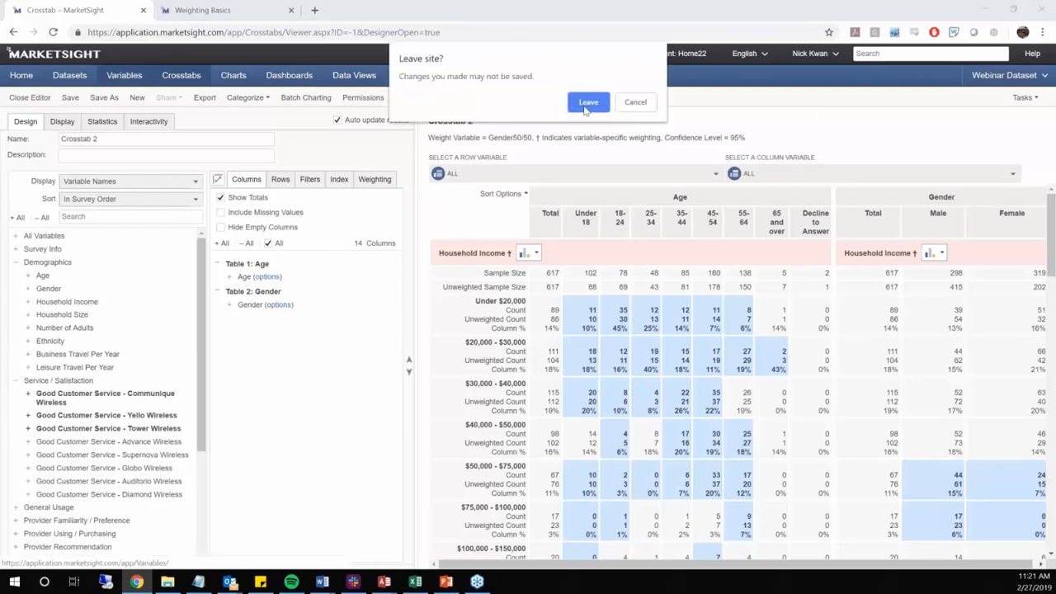
{"action": "left_click", "coordinate": [584, 104]}
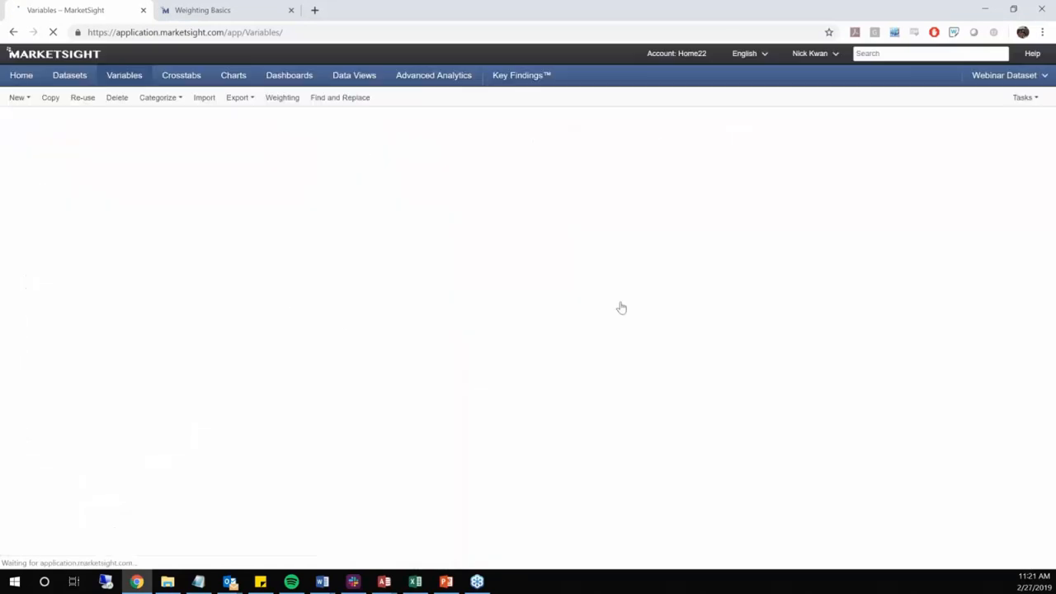
{"action": "scroll", "coordinate": [543, 407], "scroll_direction": "down", "scroll_amount": 20}
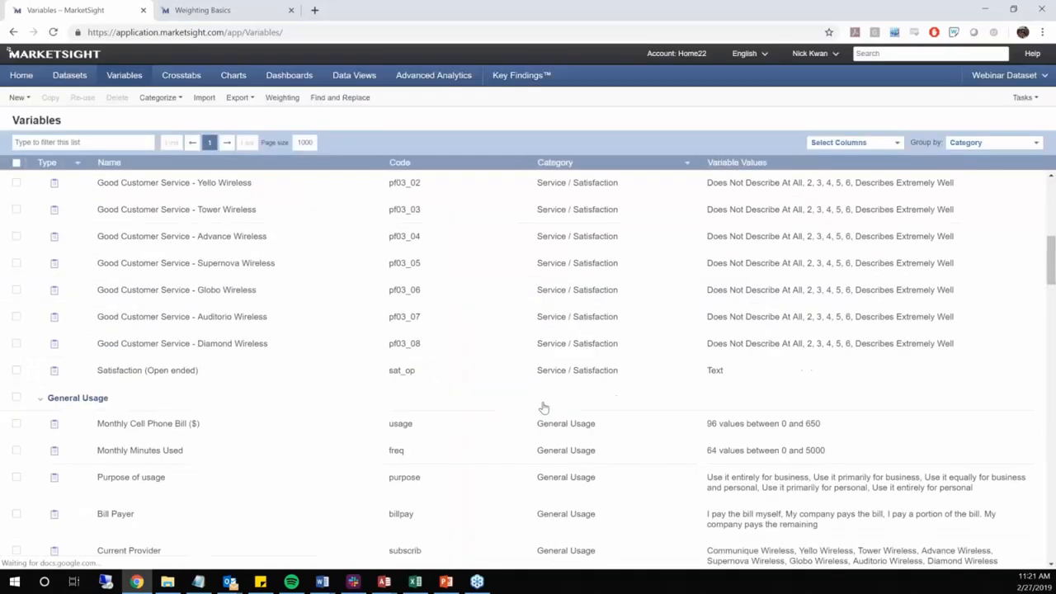
{"action": "scroll", "coordinate": [505, 395], "scroll_direction": "down", "scroll_amount": 15}
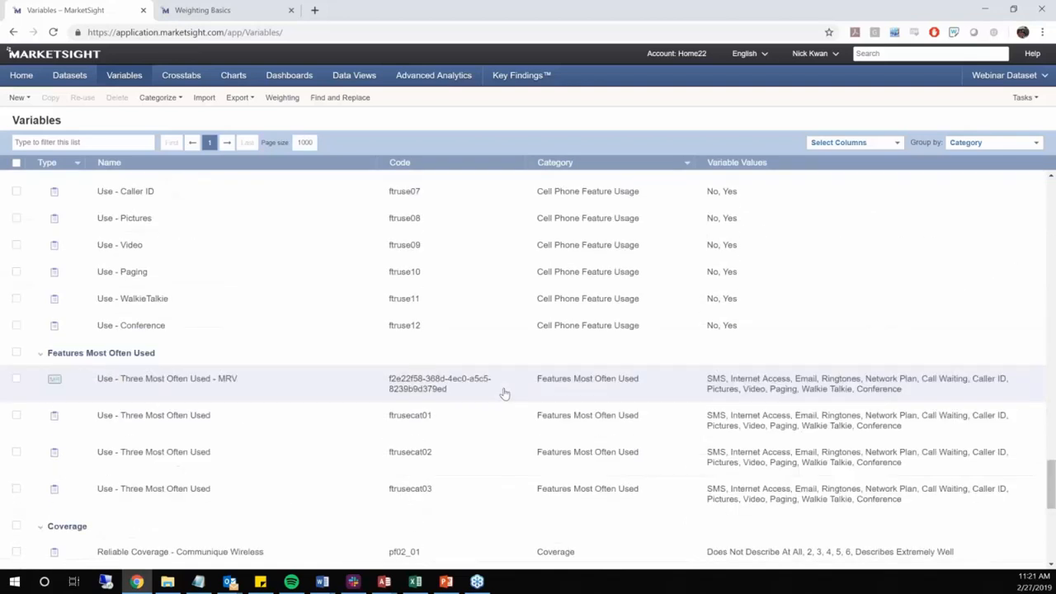
{"action": "left_click", "coordinate": [137, 502]}
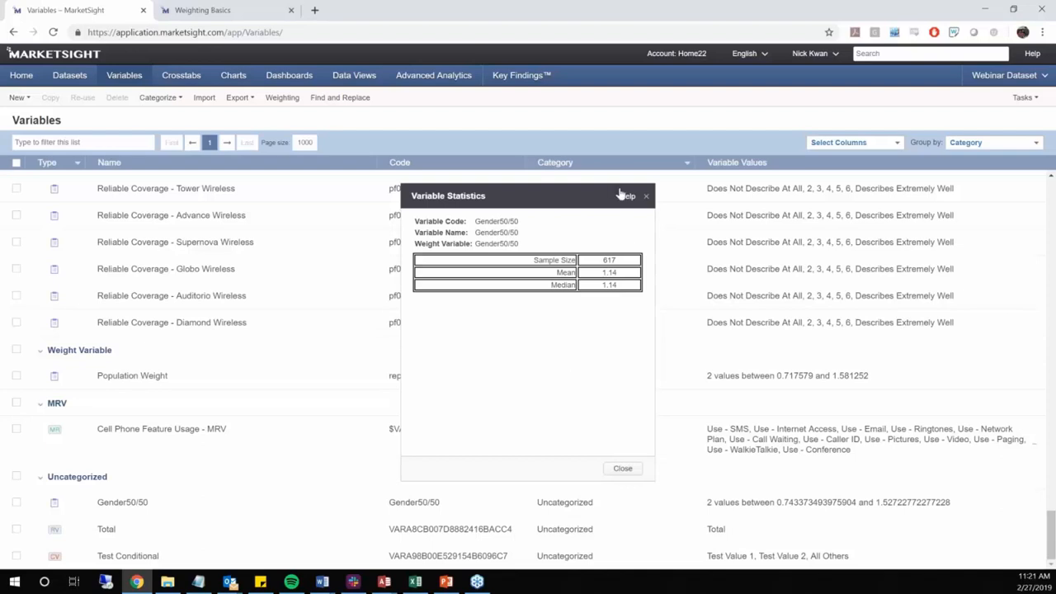
{"action": "left_click", "coordinate": [646, 199]}
Start a new weight variable with Gender as both its name and its code
{"action": "left_click", "coordinate": [283, 98]}
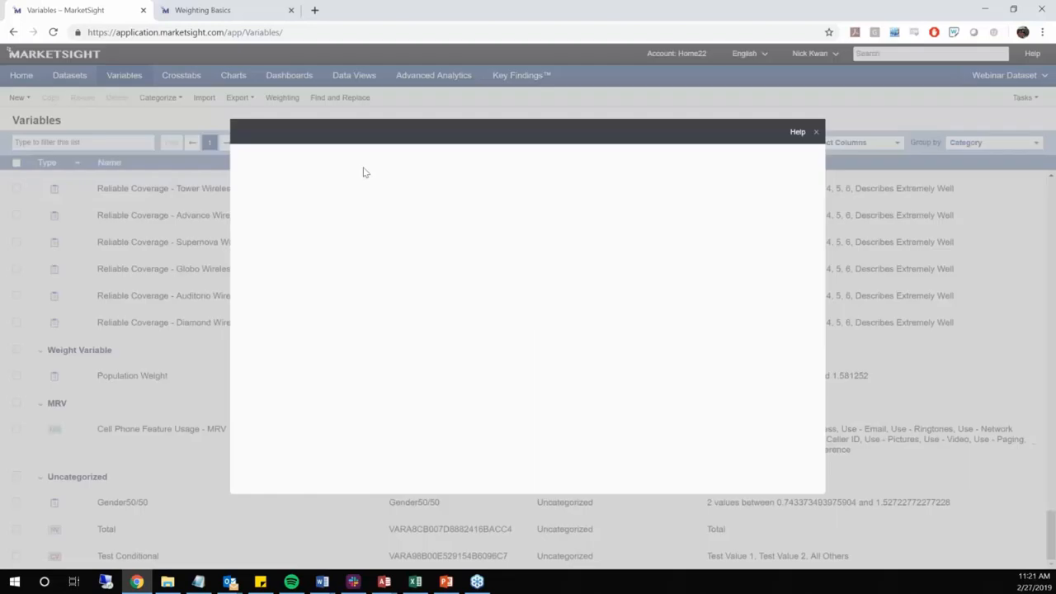
{"action": "left_click", "coordinate": [461, 165]}
{"action": "type", "text": "Gender"}
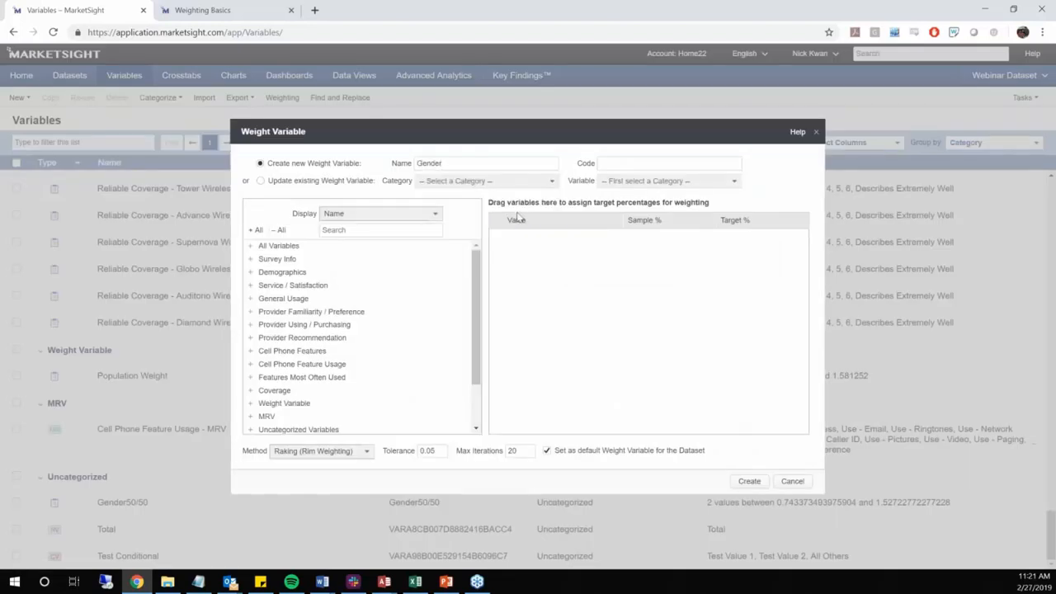
{"action": "left_click_drag", "start_coordinate": [462, 165], "coordinate": [352, 184]}
{"action": "key", "text": "ctrl+c"}
{"action": "left_click", "coordinate": [704, 166]}
{"action": "key", "text": "ctrl+v"}
Add the Gender variable with targets of 50% Male and 50% Female, create the weight variable and close its statistics and dialog
{"action": "left_click", "coordinate": [413, 230]}
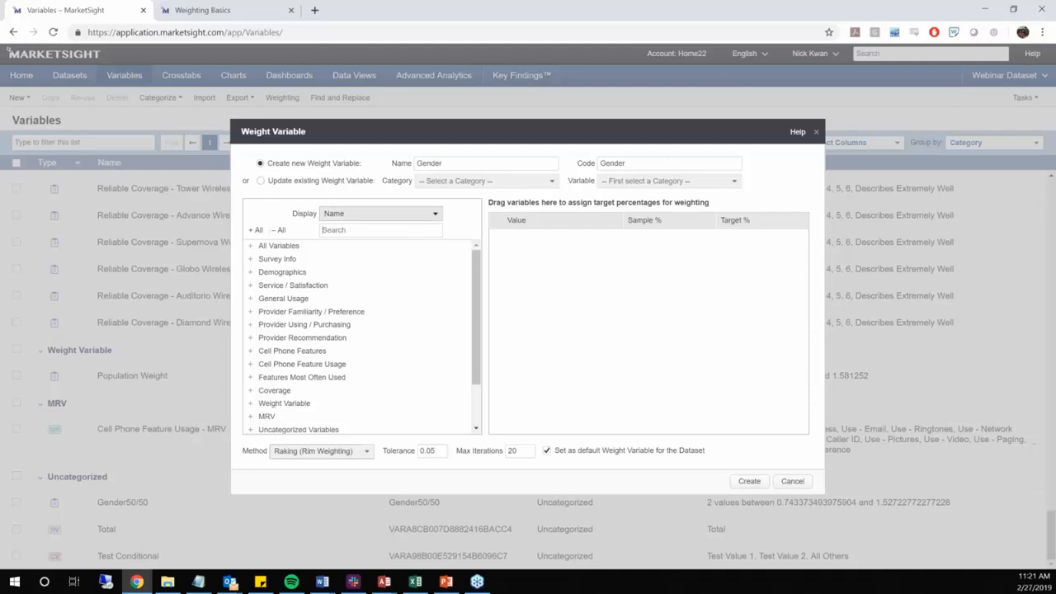
{"action": "type", "text": "Gender"}
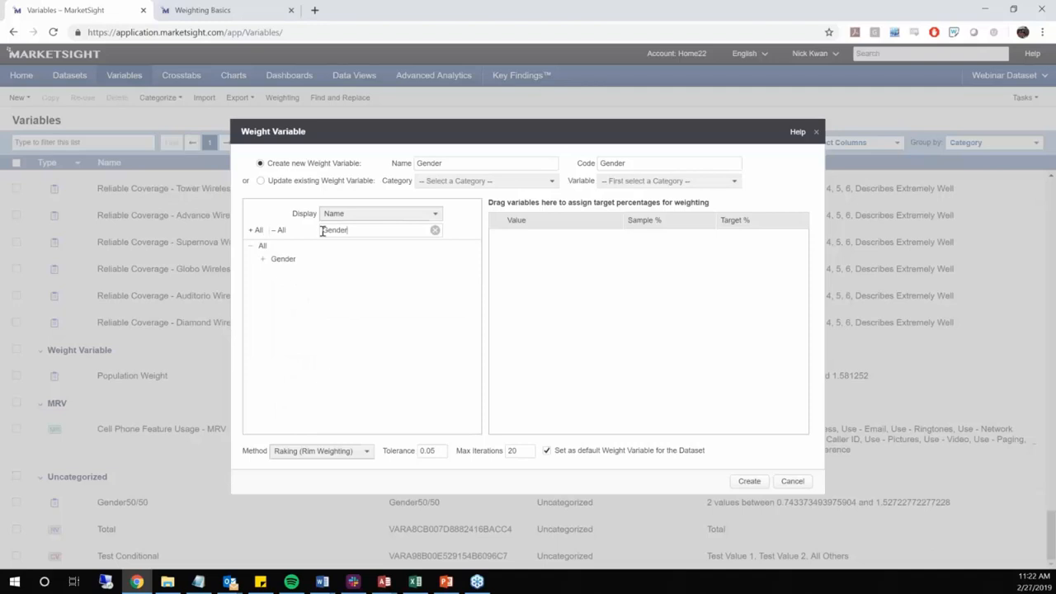
{"action": "left_click_drag", "start_coordinate": [288, 262], "coordinate": [590, 290]}
{"action": "left_click", "coordinate": [742, 251]}
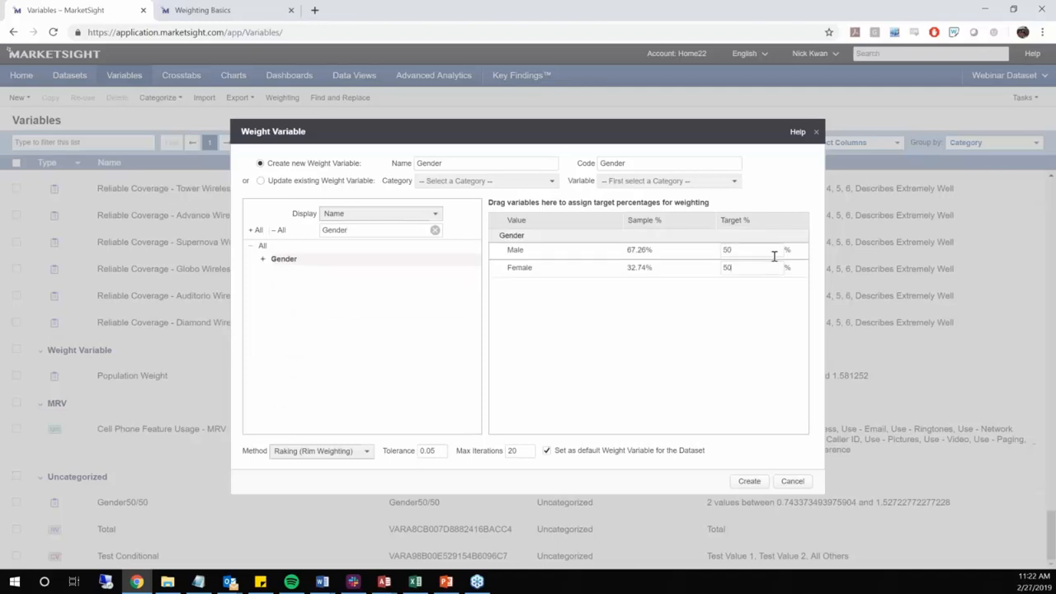
{"action": "left_click", "coordinate": [749, 482]}
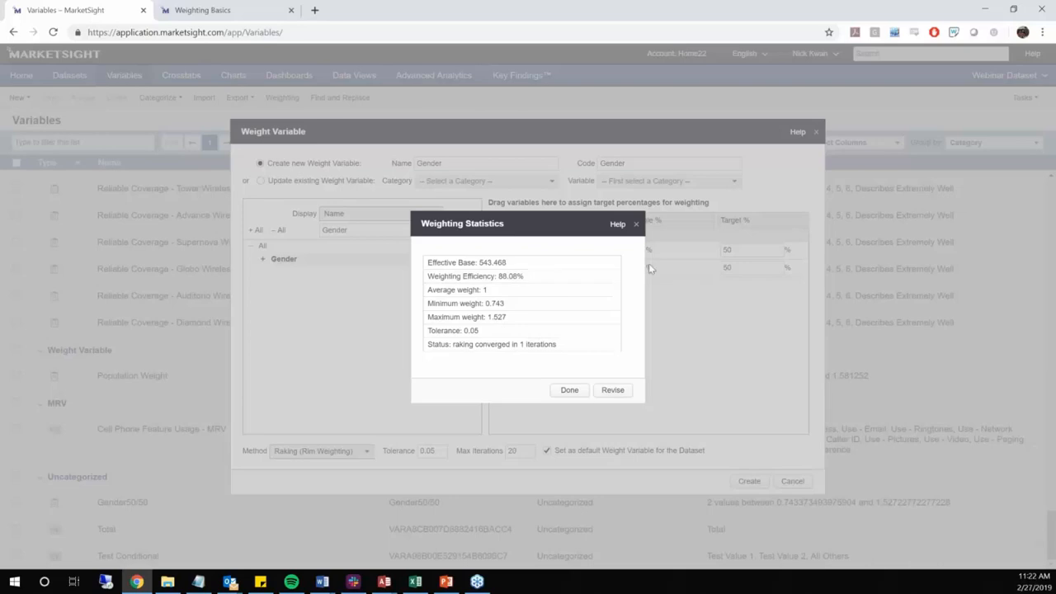
{"action": "left_click", "coordinate": [637, 224]}
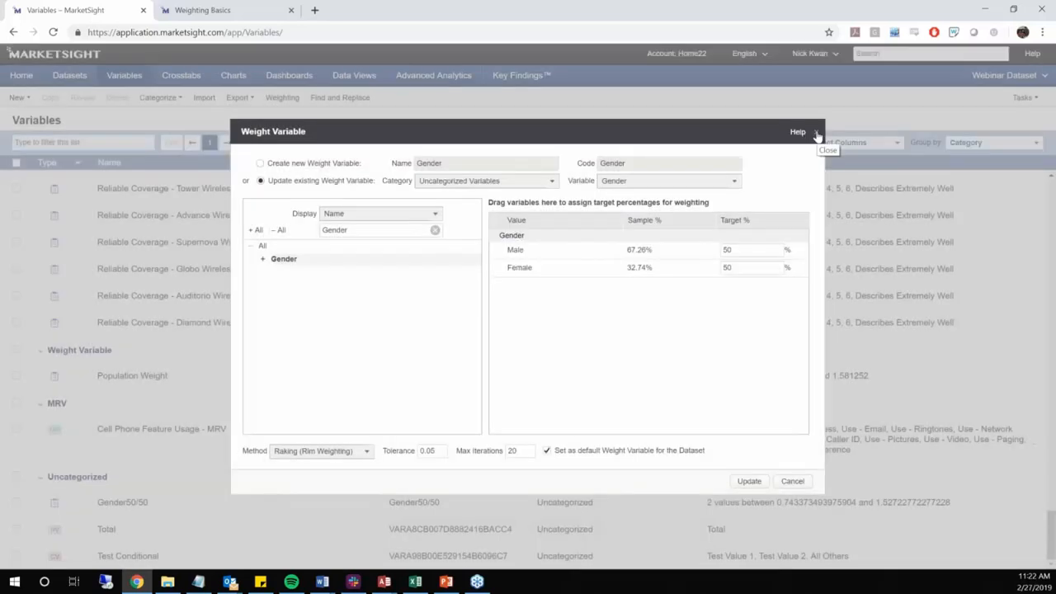
{"action": "left_click", "coordinate": [816, 132]}
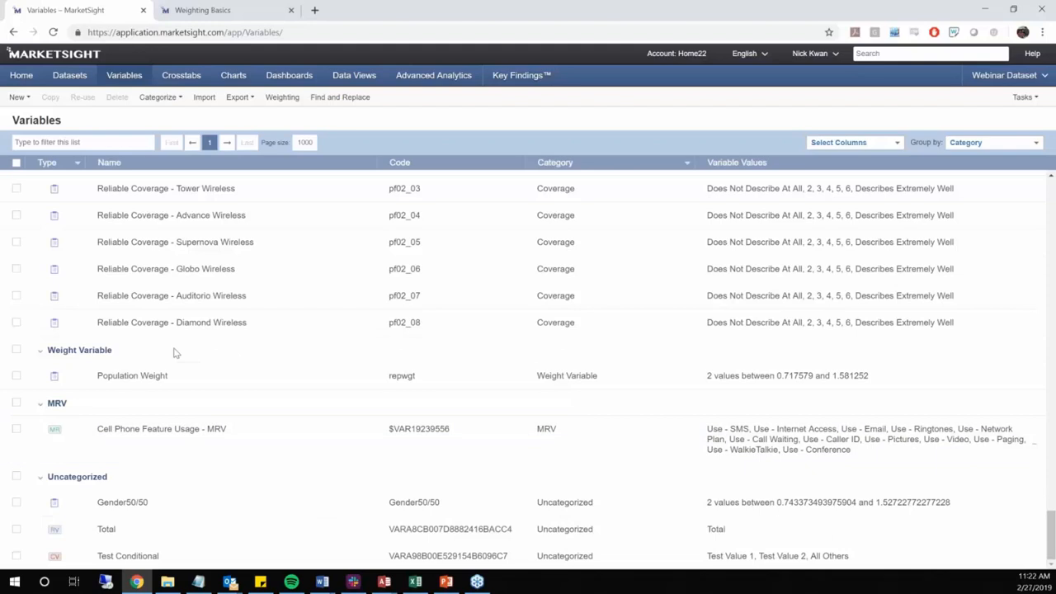
Open the crosstab list in a separate browser tab and look through the variables list down to its uncategorized variables
{"action": "middle_click", "coordinate": [181, 75]}
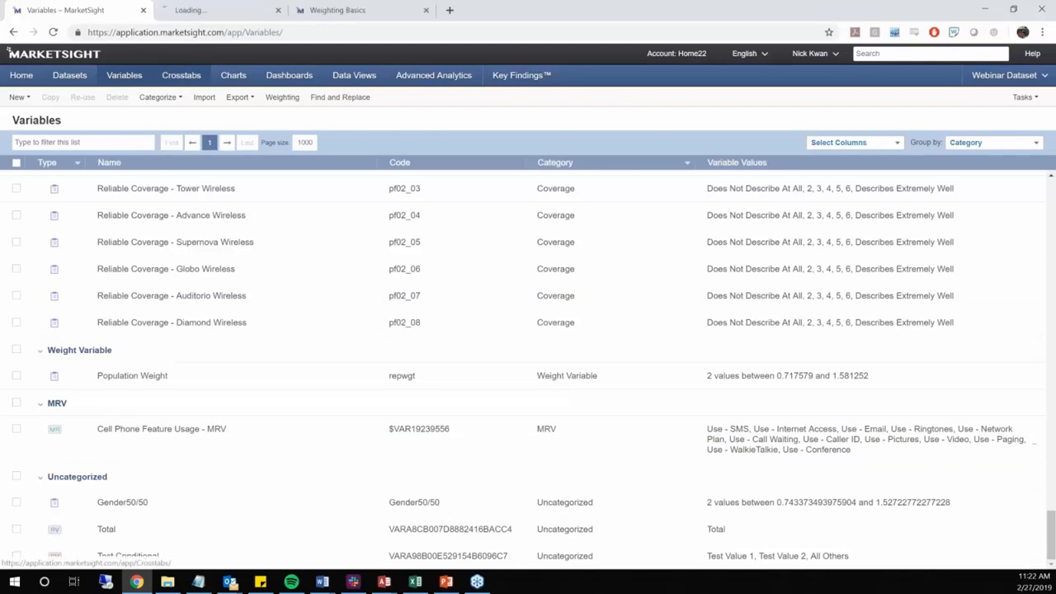
{"action": "scroll", "coordinate": [212, 335], "scroll_direction": "up", "scroll_amount": 10}
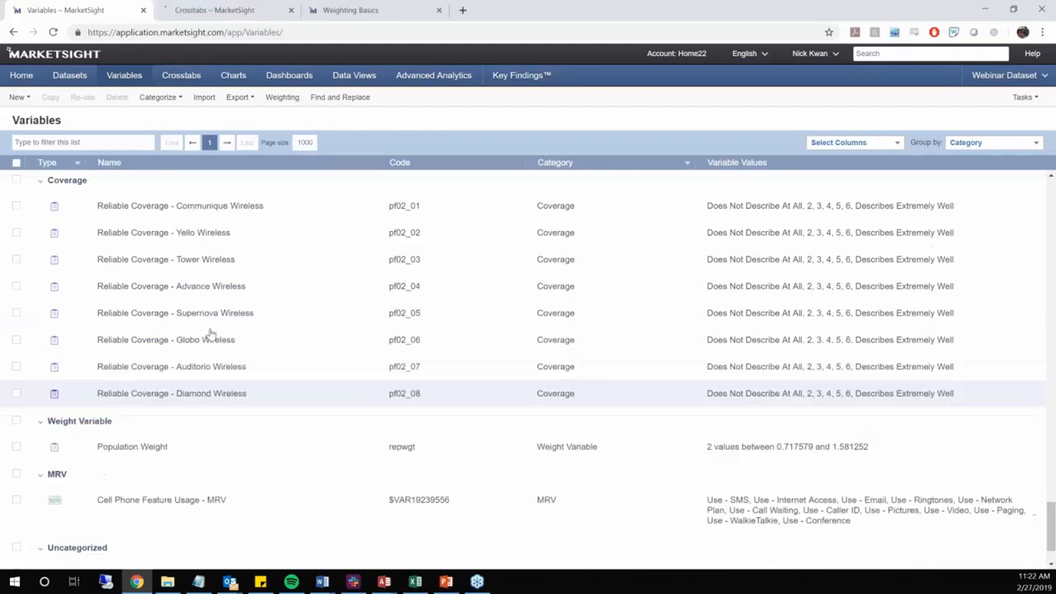
{"action": "scroll", "coordinate": [212, 332], "scroll_direction": "up", "scroll_amount": 15}
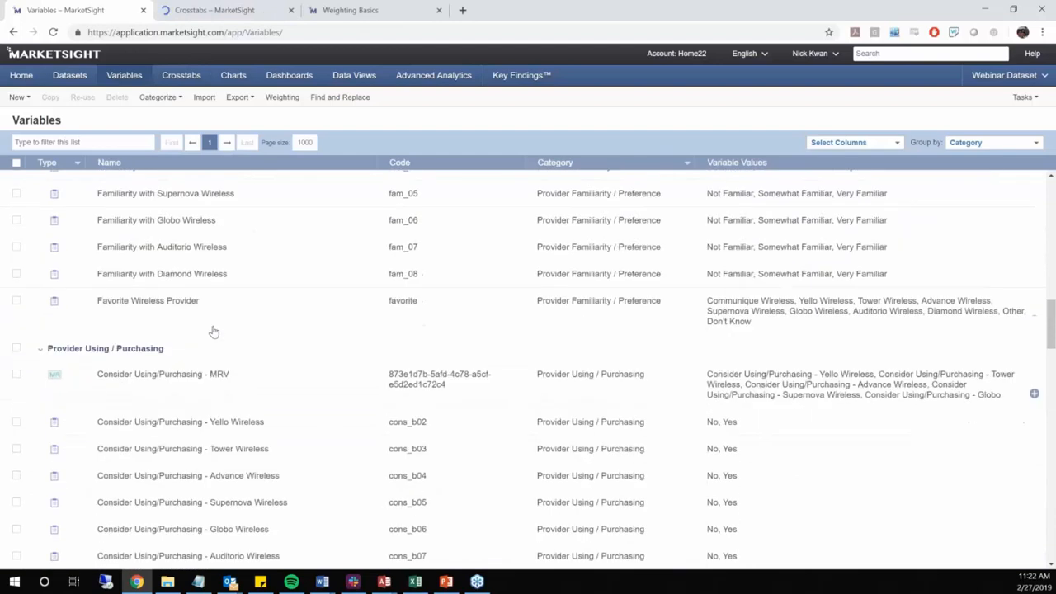
{"action": "scroll", "coordinate": [213, 332], "scroll_direction": "up", "scroll_amount": 2}
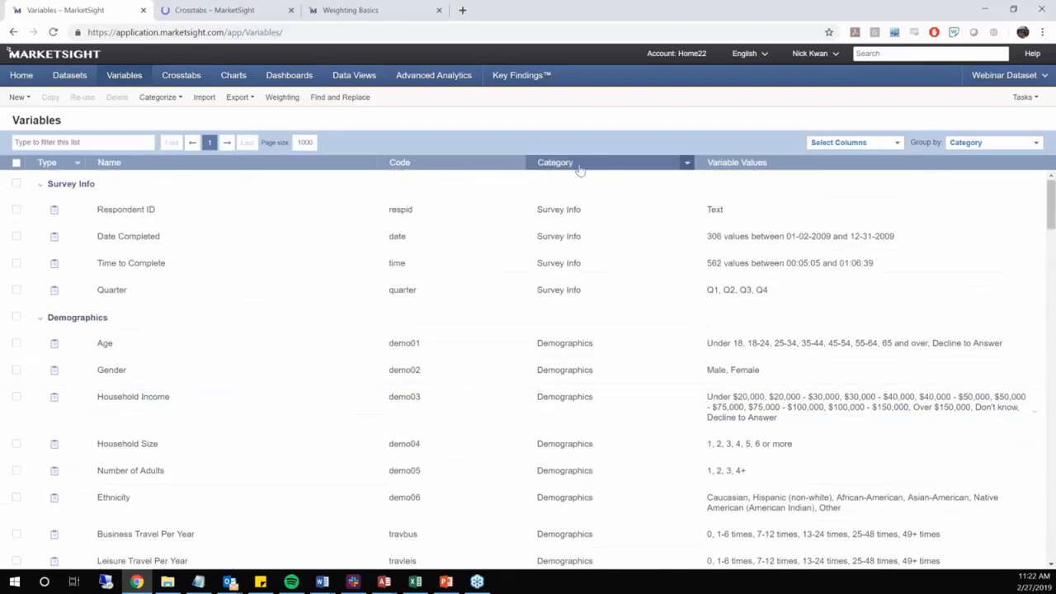
{"action": "left_click", "coordinate": [179, 99]}
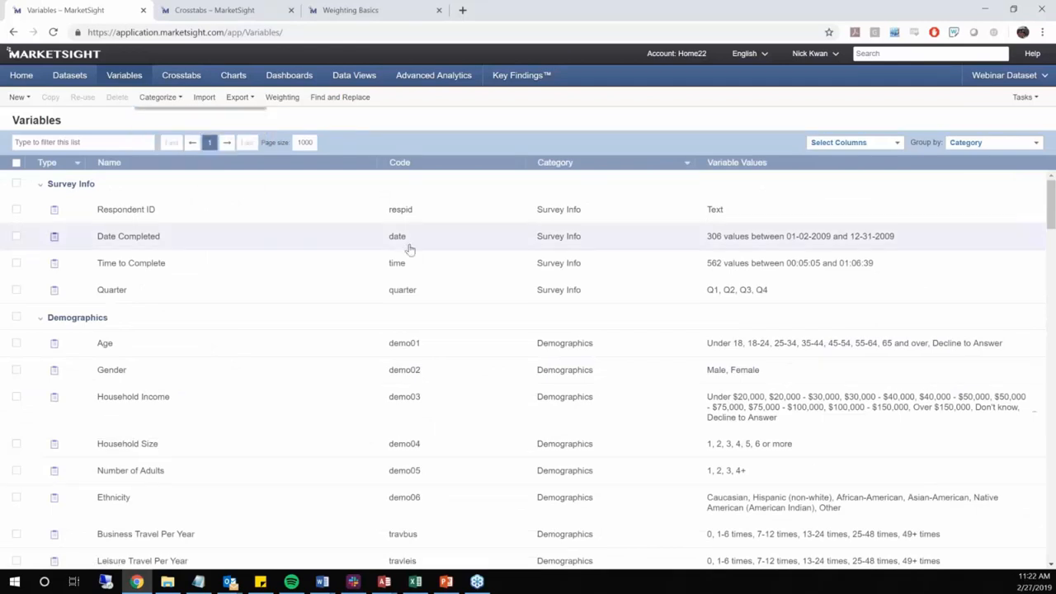
{"action": "scroll", "coordinate": [404, 254], "scroll_direction": "down", "scroll_amount": 1}
{"action": "scroll", "coordinate": [388, 276], "scroll_direction": "down", "scroll_amount": 15}
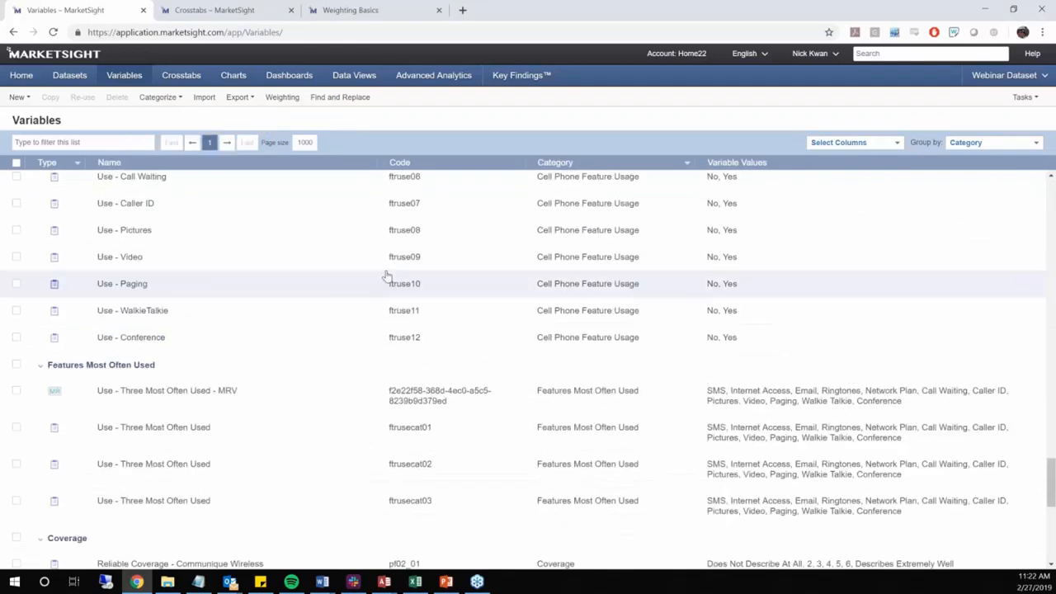
{"action": "scroll", "coordinate": [372, 278], "scroll_direction": "up", "scroll_amount": 3}
{"action": "scroll", "coordinate": [372, 278], "scroll_direction": "up", "scroll_amount": 3}
{"action": "scroll", "coordinate": [368, 274], "scroll_direction": "down", "scroll_amount": 9}
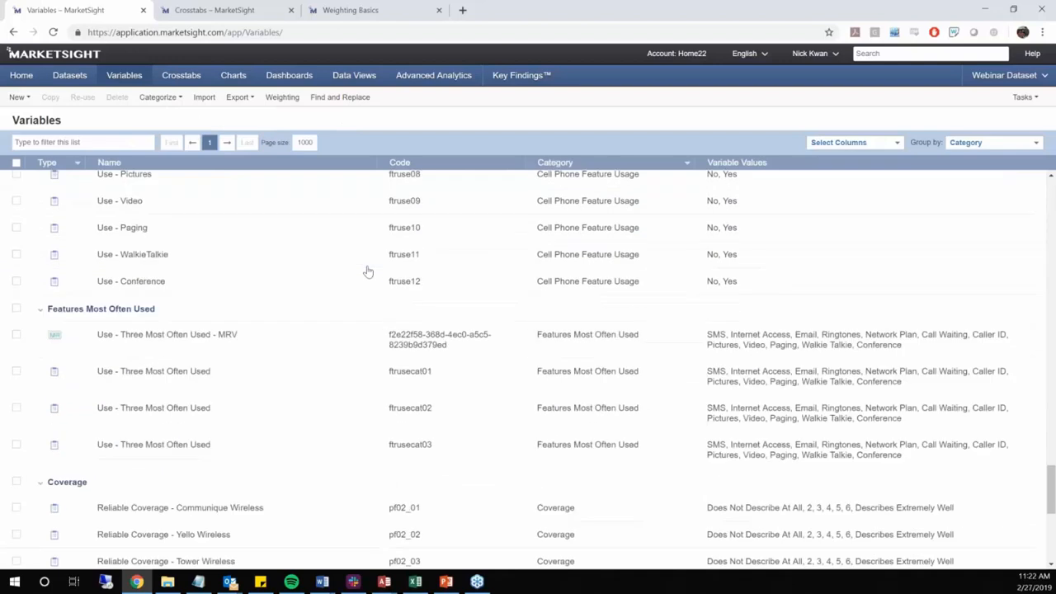
{"action": "scroll", "coordinate": [368, 272], "scroll_direction": "down", "scroll_amount": 2}
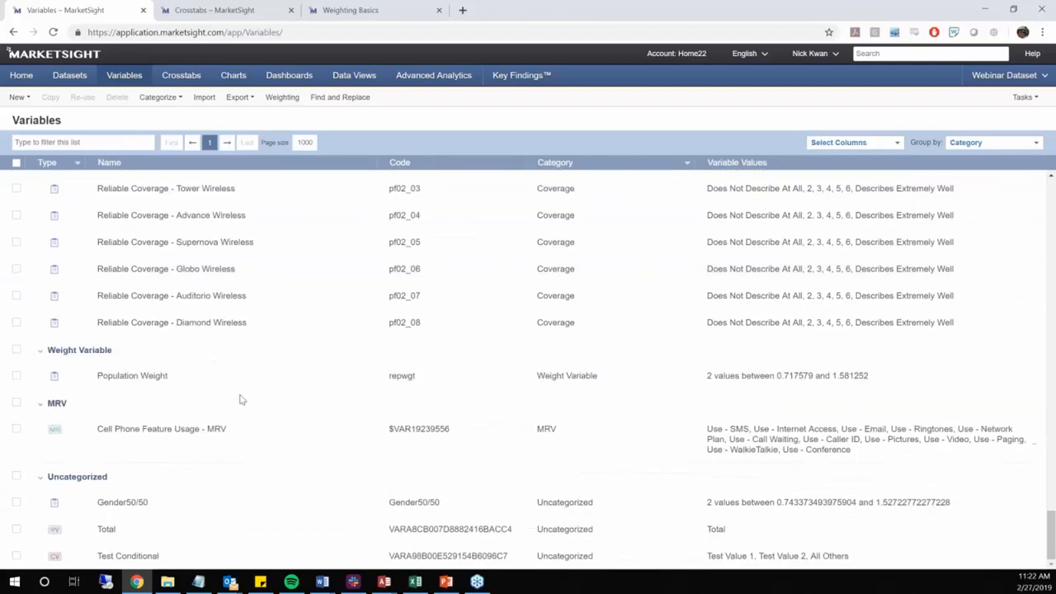
Assign the Gender50/50 variable to the Weight Variable category and check its placement in the variables list
{"action": "left_click", "coordinate": [16, 502]}
{"action": "left_click", "coordinate": [156, 98]}
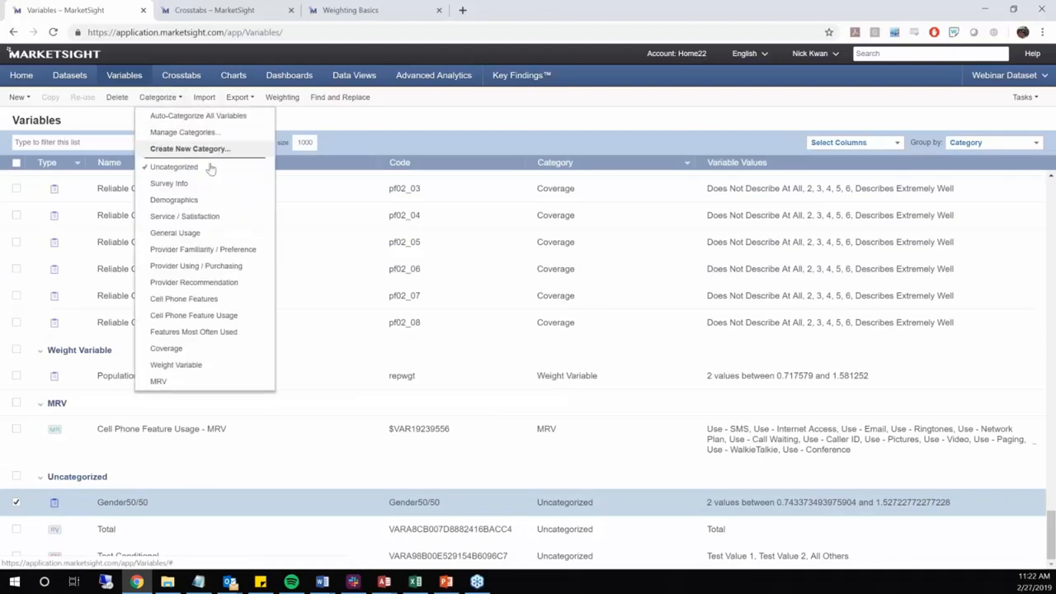
{"action": "left_click", "coordinate": [198, 365]}
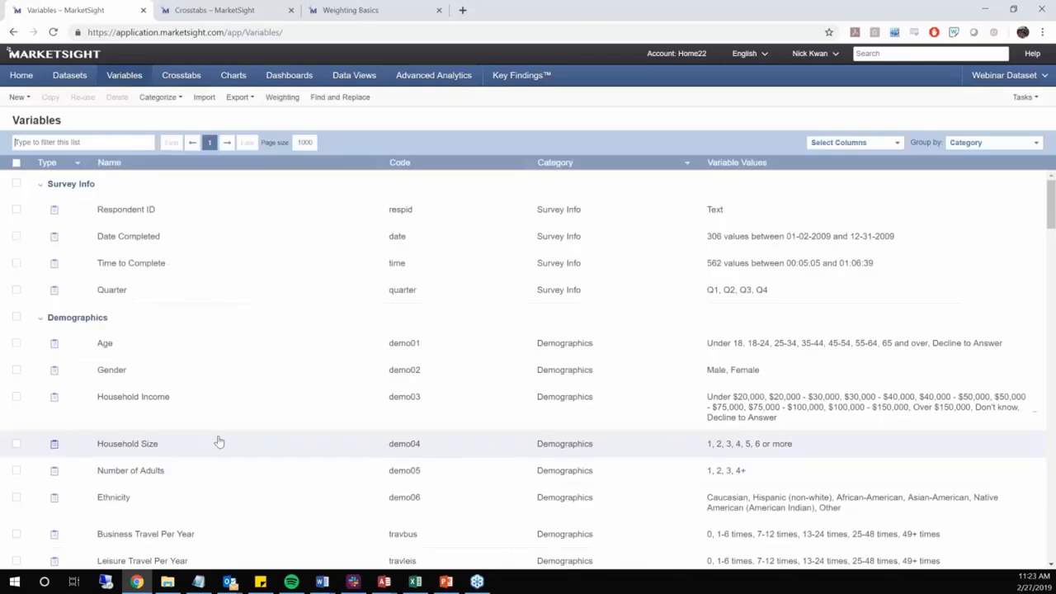
{"action": "scroll", "coordinate": [219, 440], "scroll_direction": "down", "scroll_amount": 15}
{"action": "scroll", "coordinate": [220, 440], "scroll_direction": "down", "scroll_amount": 20}
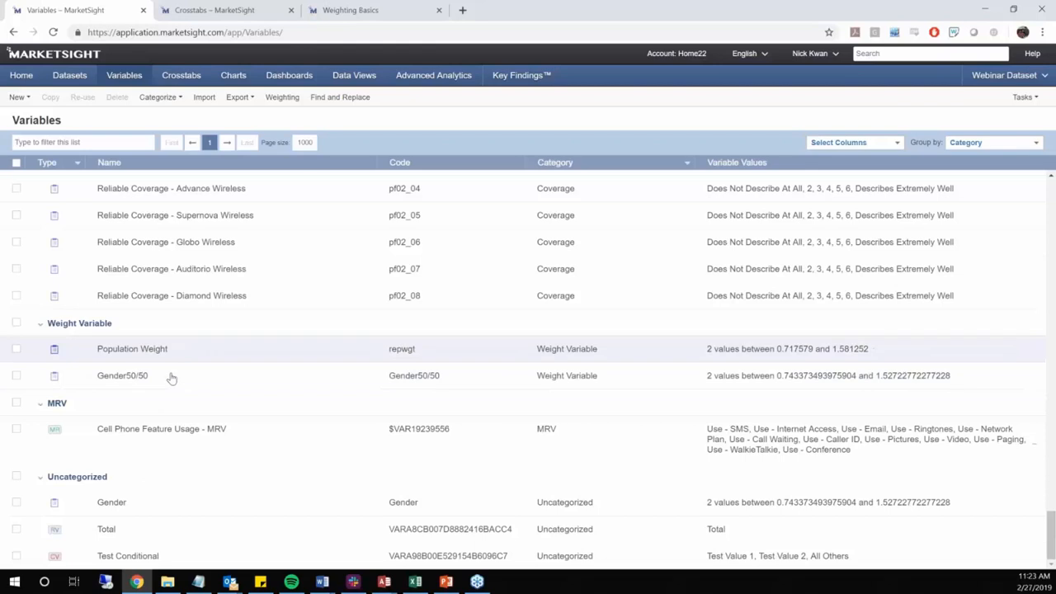
Switch to the crosstab list and open Crosstab 1 for editing
{"action": "left_click", "coordinate": [165, 8]}
{"action": "double_click", "coordinate": [100, 263]}
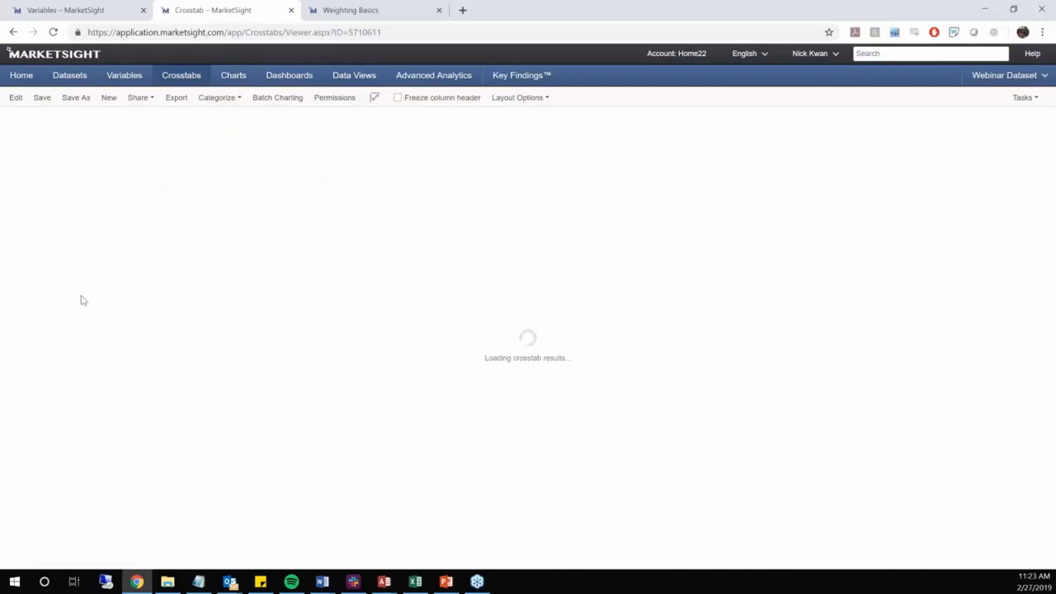
{"action": "left_click", "coordinate": [16, 98]}
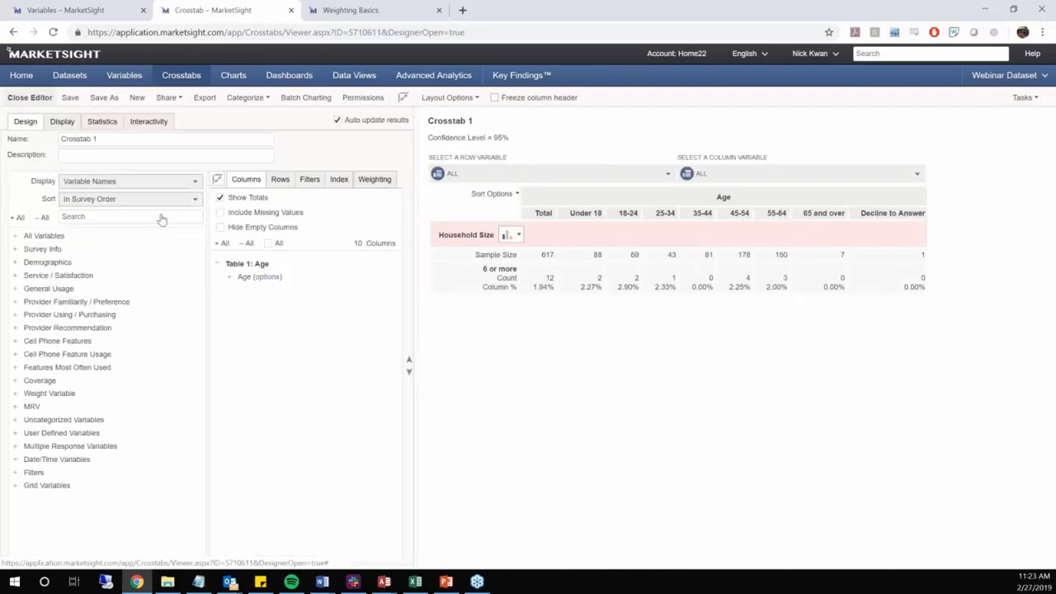
Expand the Weight Variable category and apply the default Gender weight variable to Crosstab 1
{"action": "left_click", "coordinate": [16, 394]}
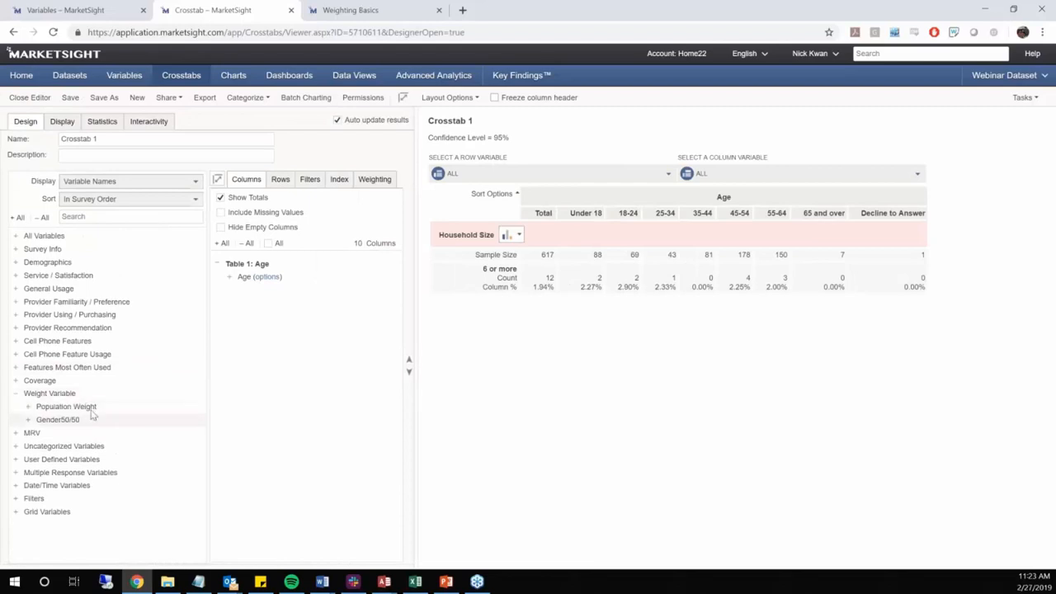
{"action": "left_click", "coordinate": [372, 179]}
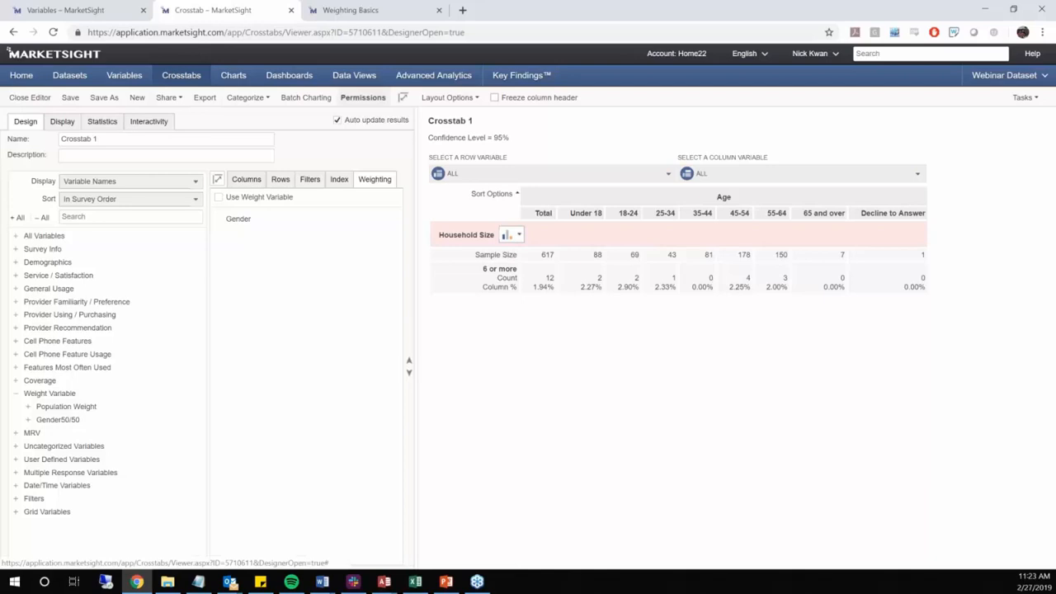
{"action": "left_click", "coordinate": [218, 197]}
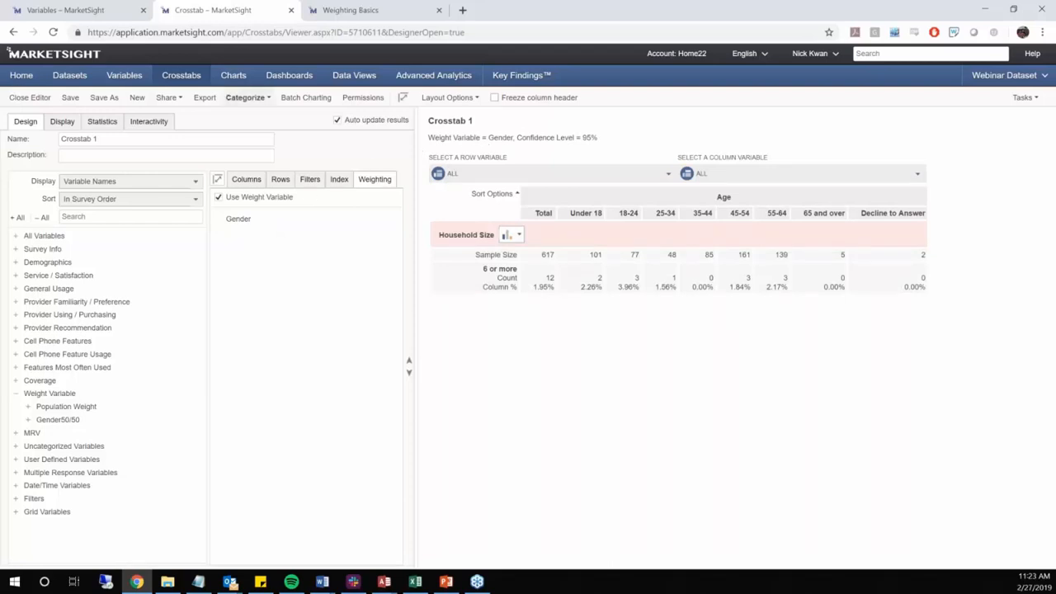
Examine the description column in the crosstab list and the description field of Crosstab 1, and return to the list
{"action": "middle_click", "coordinate": [289, 75]}
{"action": "left_click", "coordinate": [338, 10]}
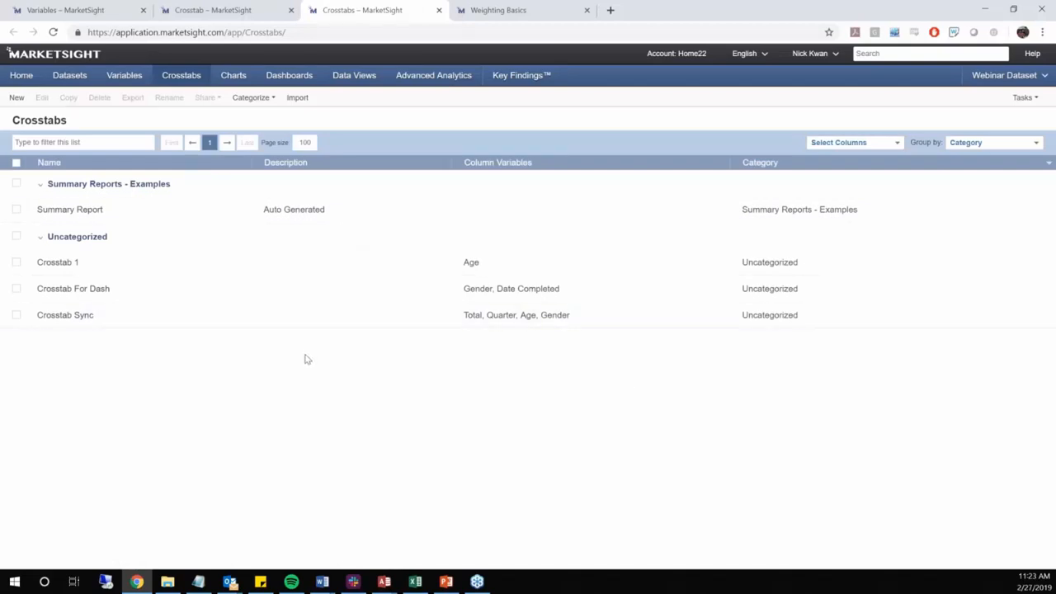
{"action": "left_click", "coordinate": [213, 10]}
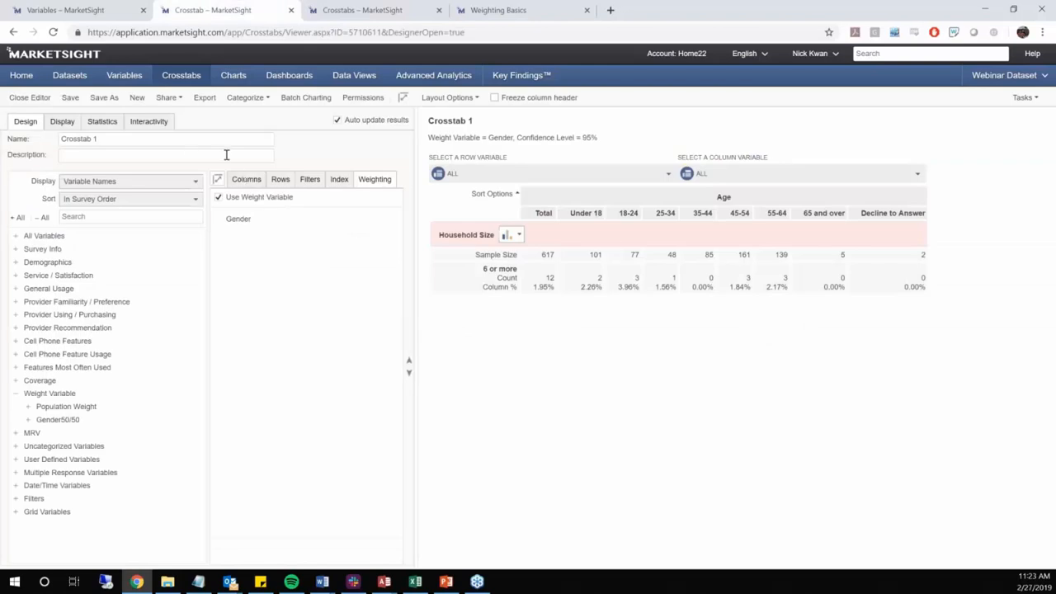
{"action": "left_click", "coordinate": [189, 155]}
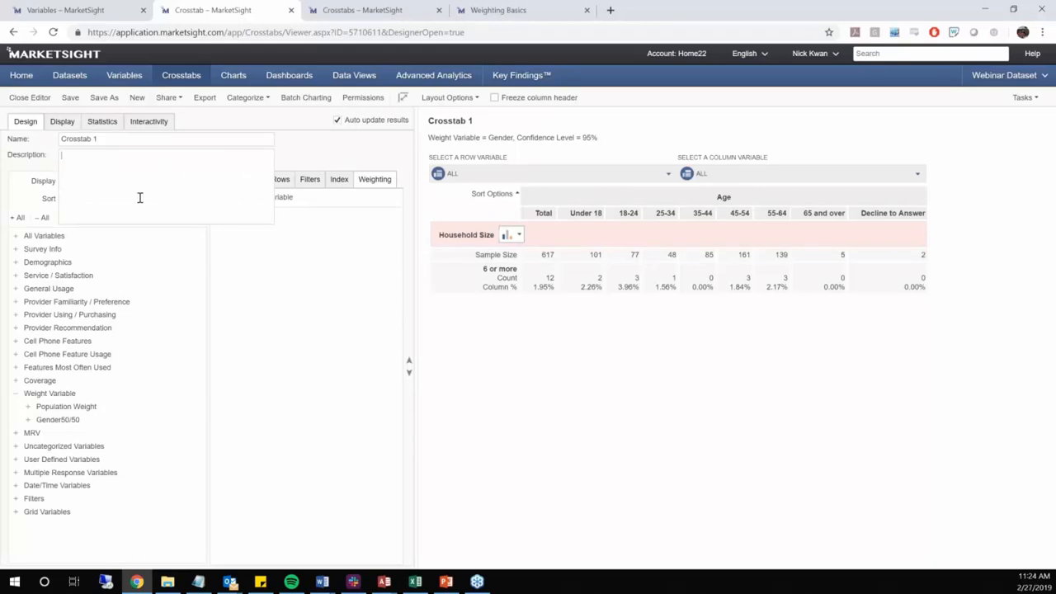
{"action": "left_click", "coordinate": [353, 8]}
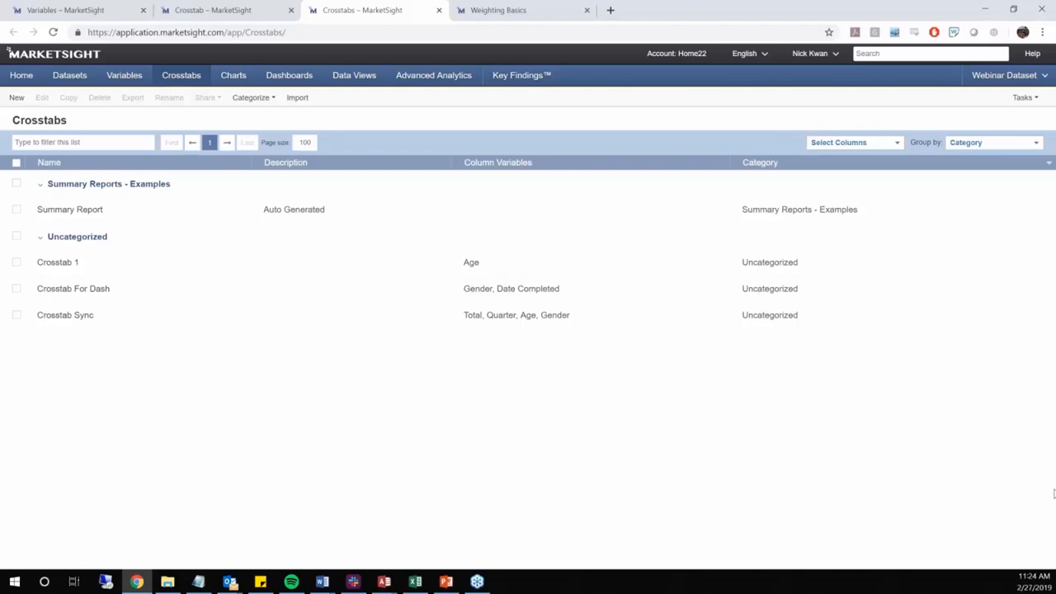
Switch to the MM Weight Variable presentation in PowerPoint to display the Contact Us slide
{"action": "key", "text": "alt+Tab"}
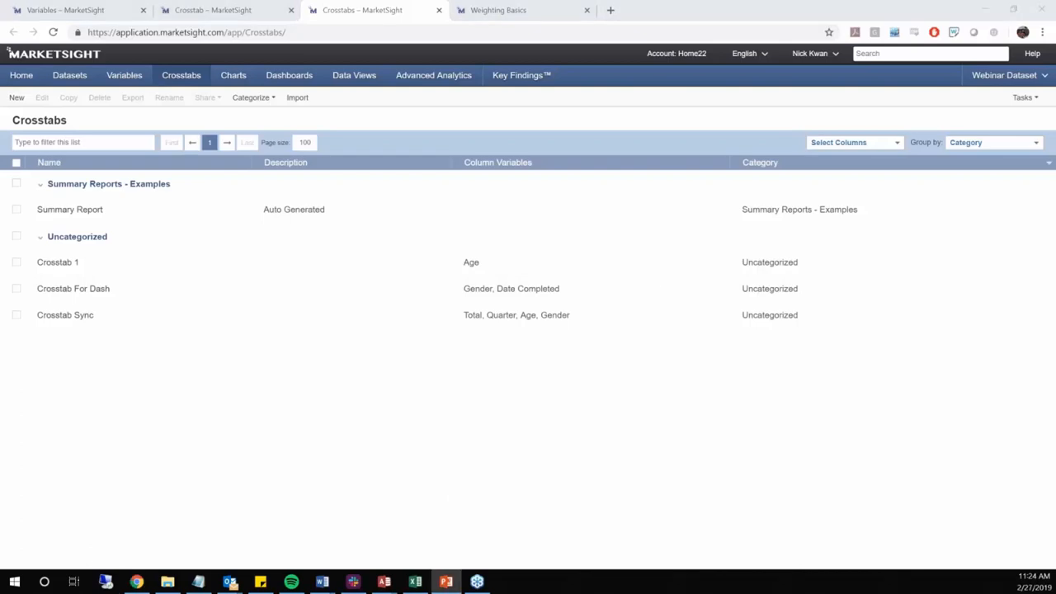
{"action": "left_click_drag", "start_coordinate": [652, 280], "coordinate": [407, 2]}
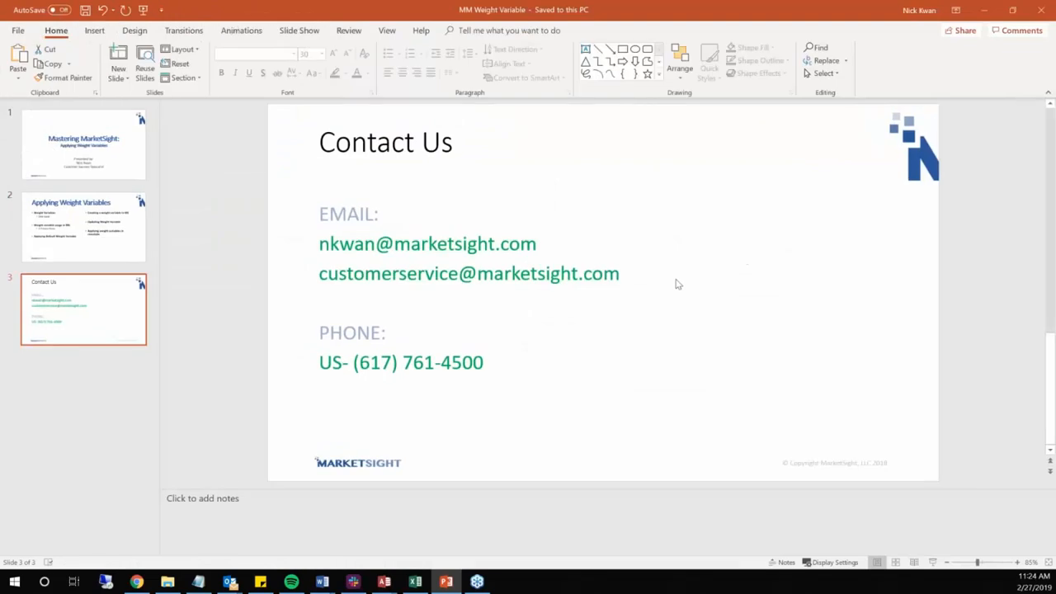